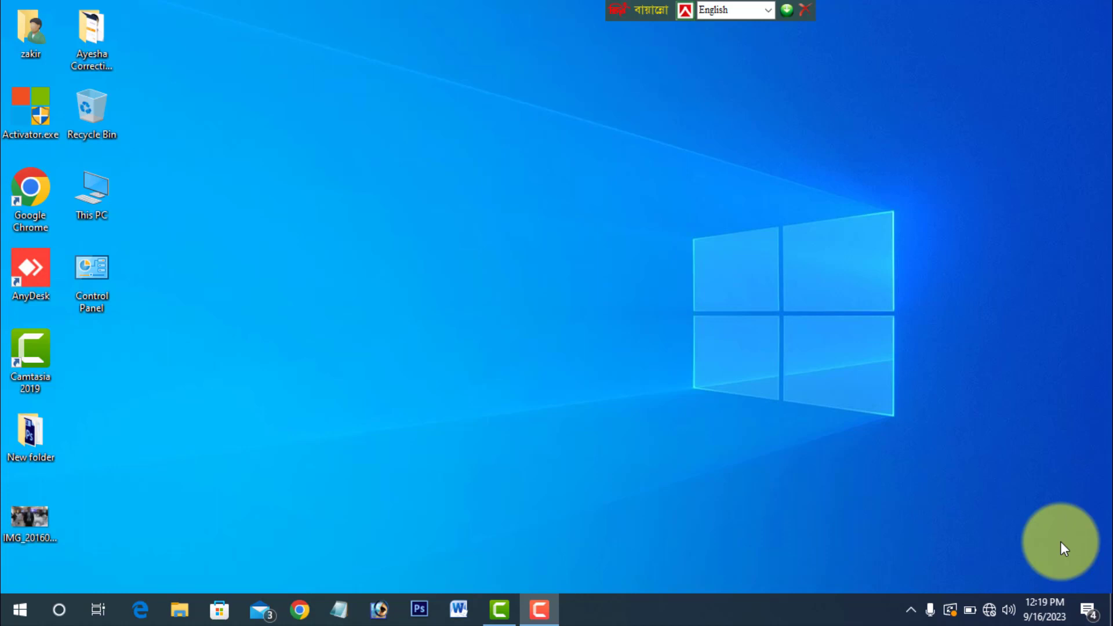
- Open the Default apps page in the Apps section of Windows Settings
left_click(21, 615)
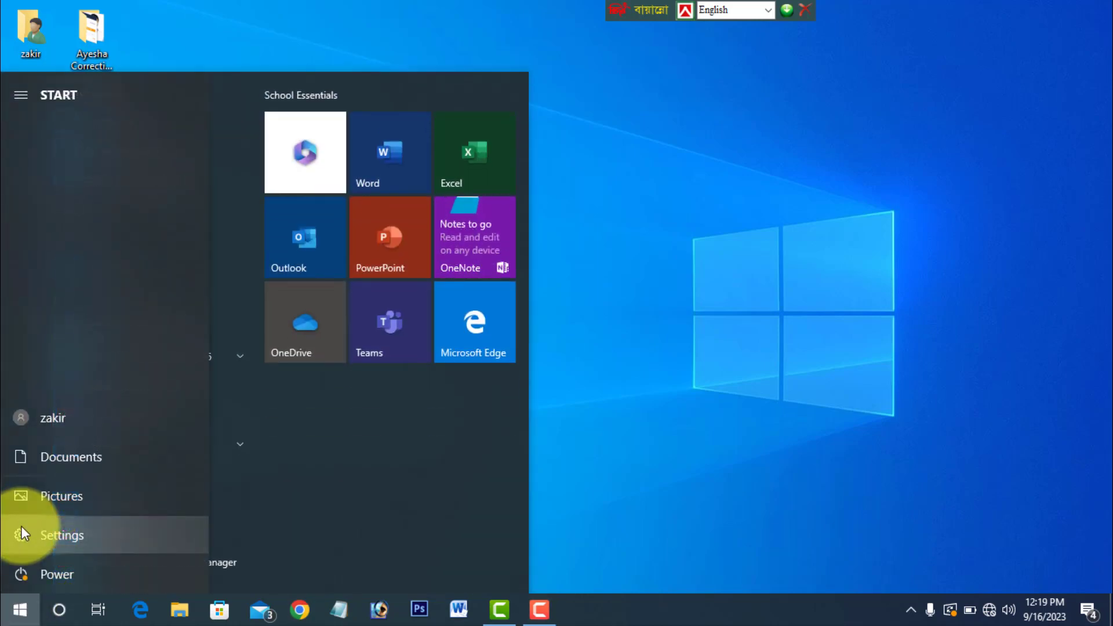
left_click(21, 531)
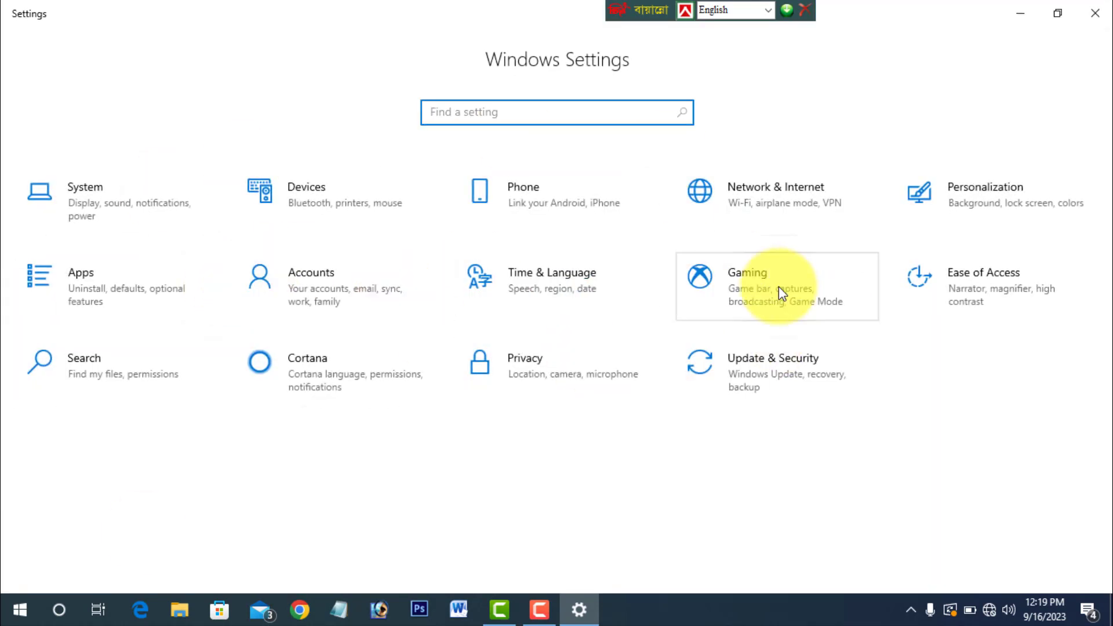
left_click(81, 293)
left_click(92, 226)
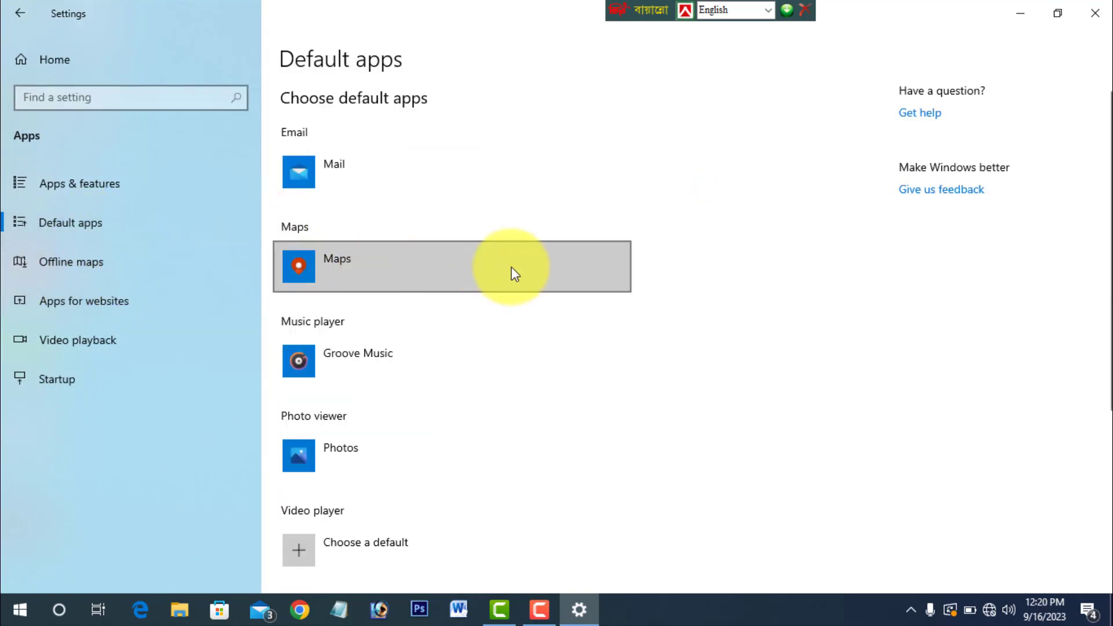
left_click(57, 227)
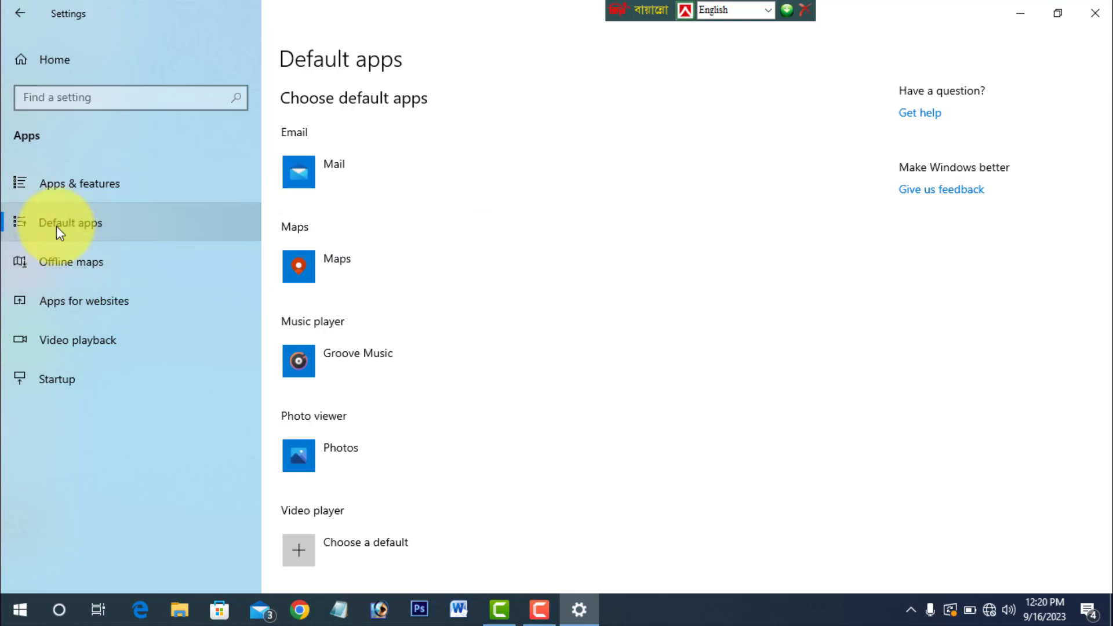
- Set Paint as the default photo viewer
scroll(405, 239, "down", 5)
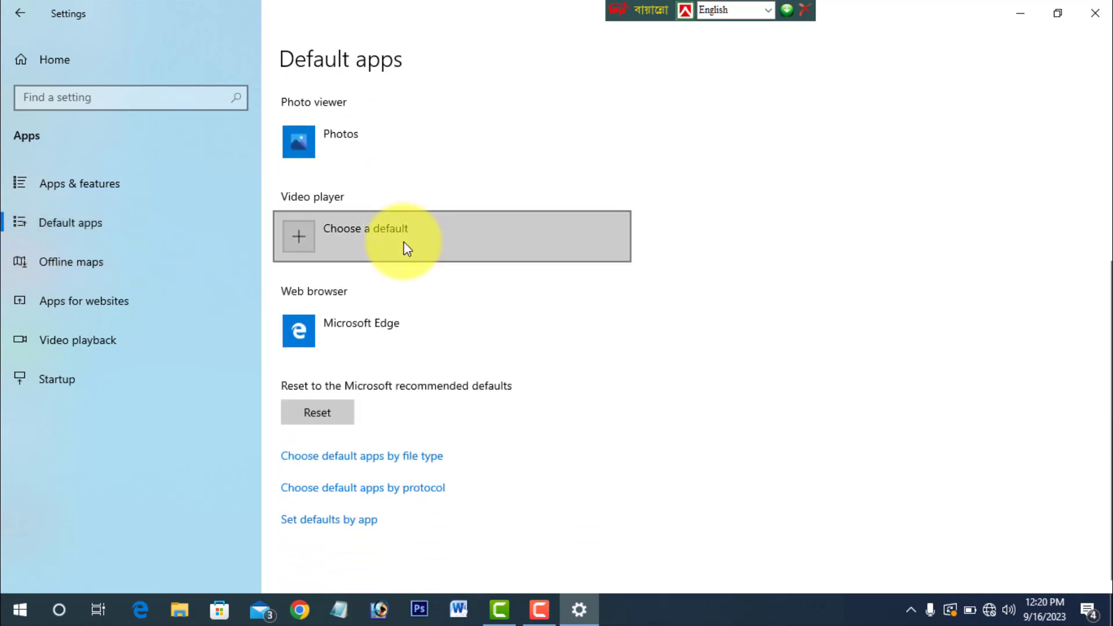
scroll(400, 241, "up", 4)
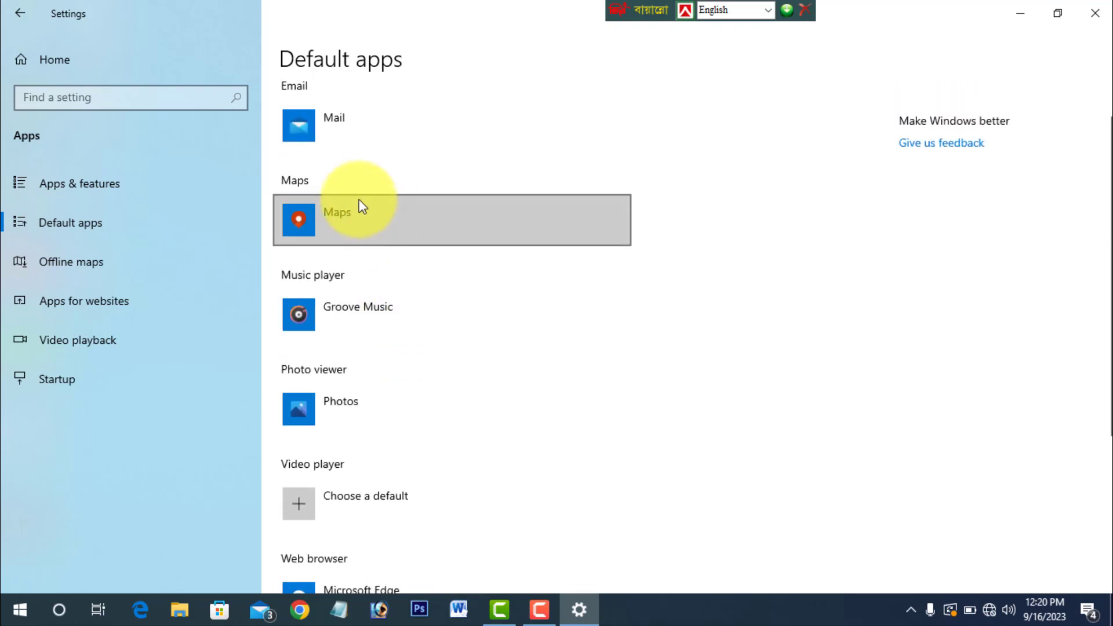
scroll(445, 211, "up", 1)
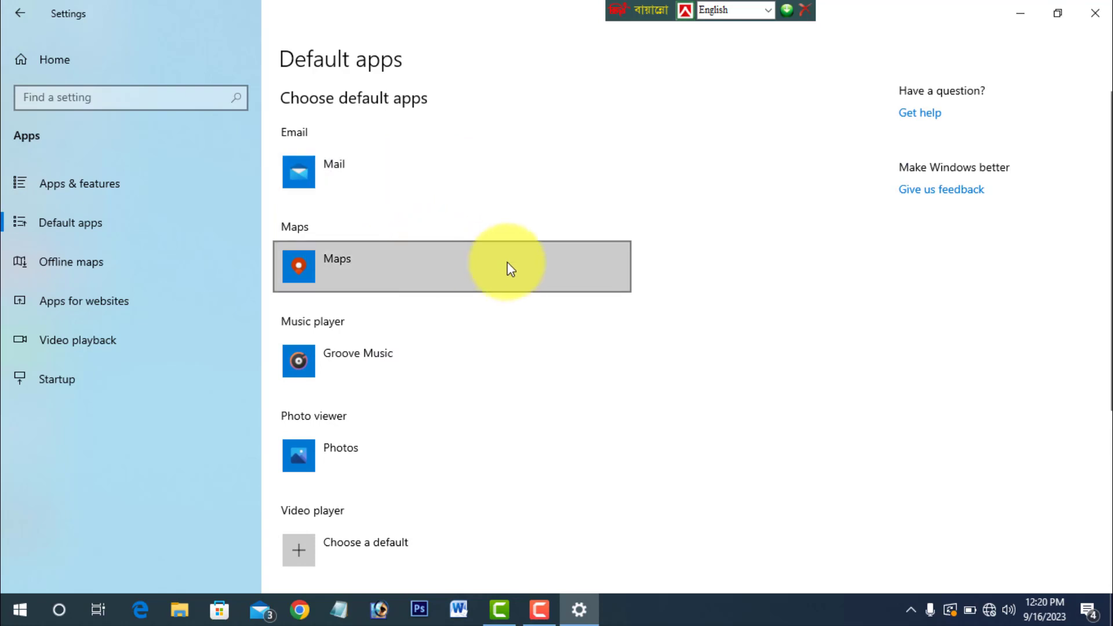
scroll(410, 319, "down", 3)
scroll(405, 352, "down", 2)
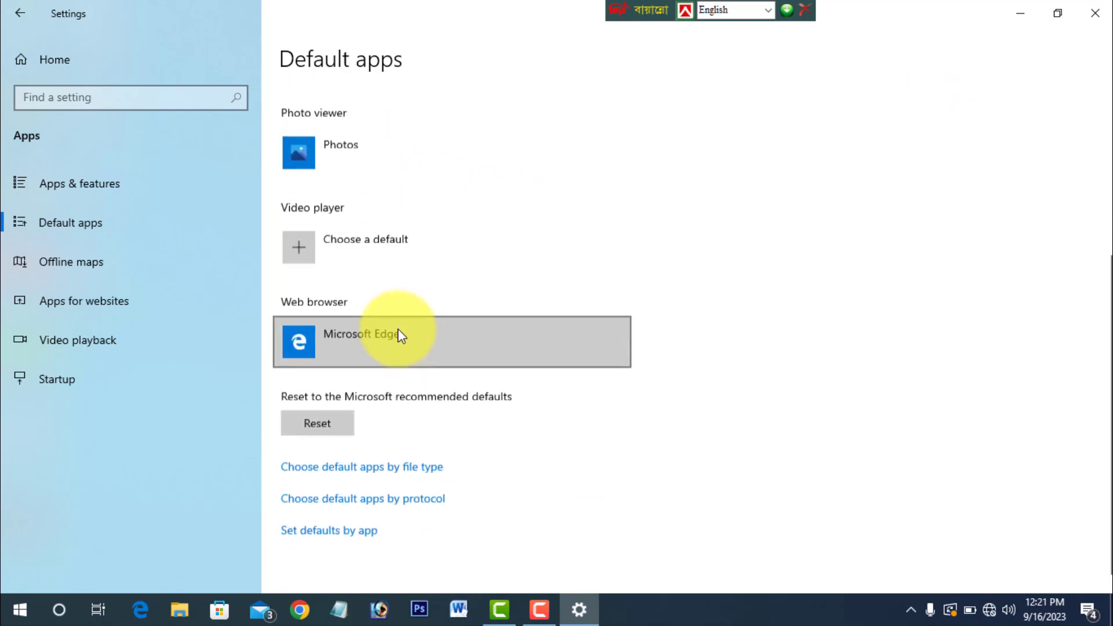
scroll(402, 324, "up", 2)
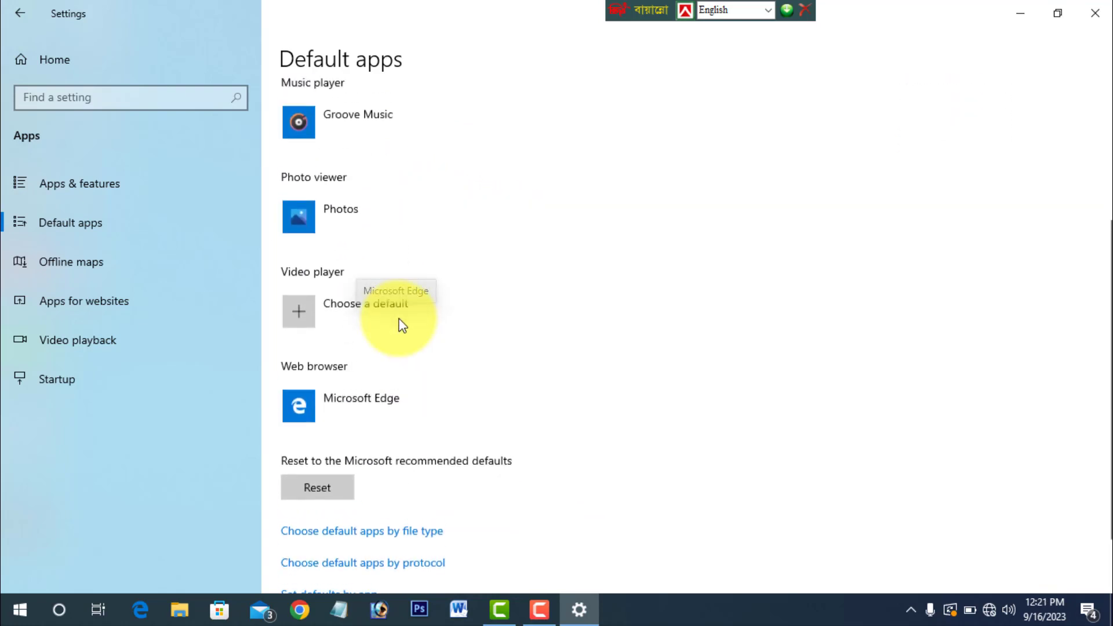
left_click(394, 233)
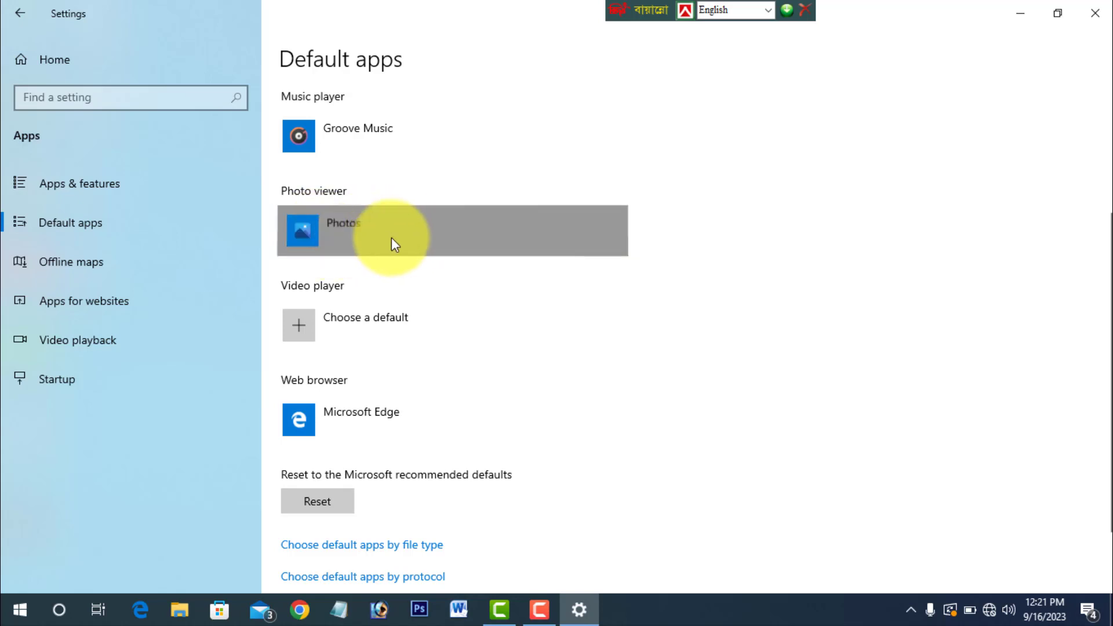
left_click(388, 236)
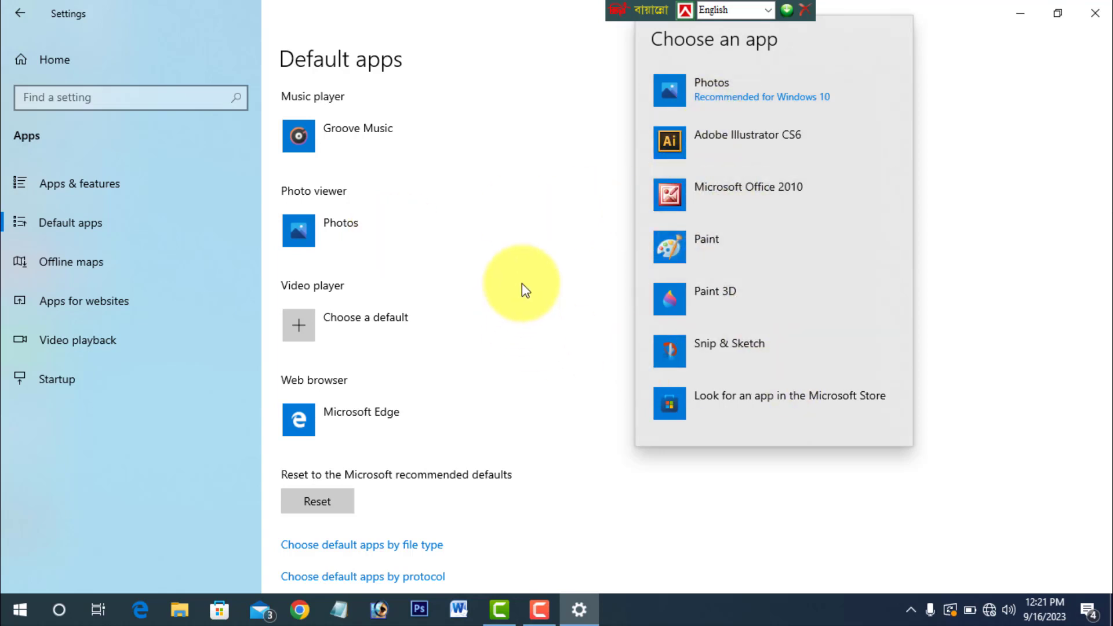
left_click(749, 246)
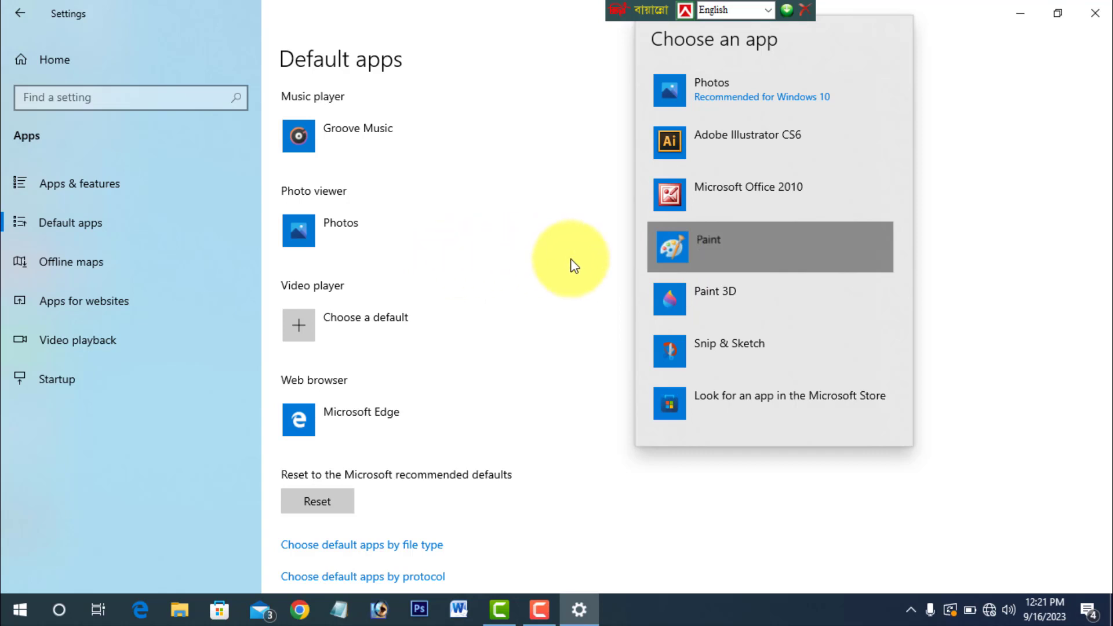
- Reset all default apps to the Microsoft recommended defaults and close Settings
scroll(522, 282, "down", 3)
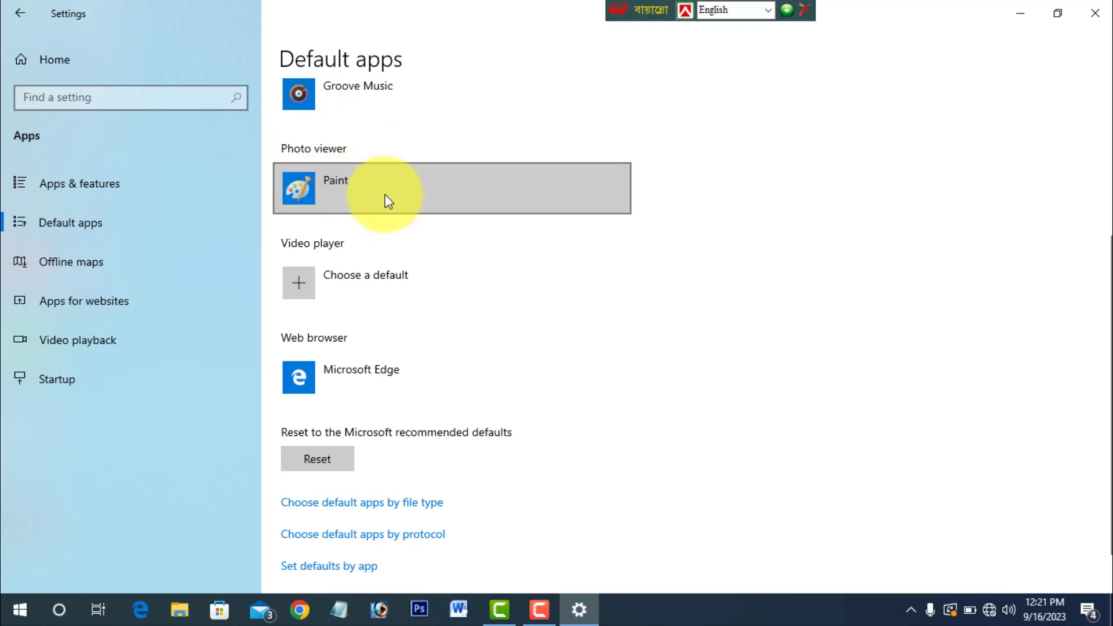
scroll(385, 197, "down", 1)
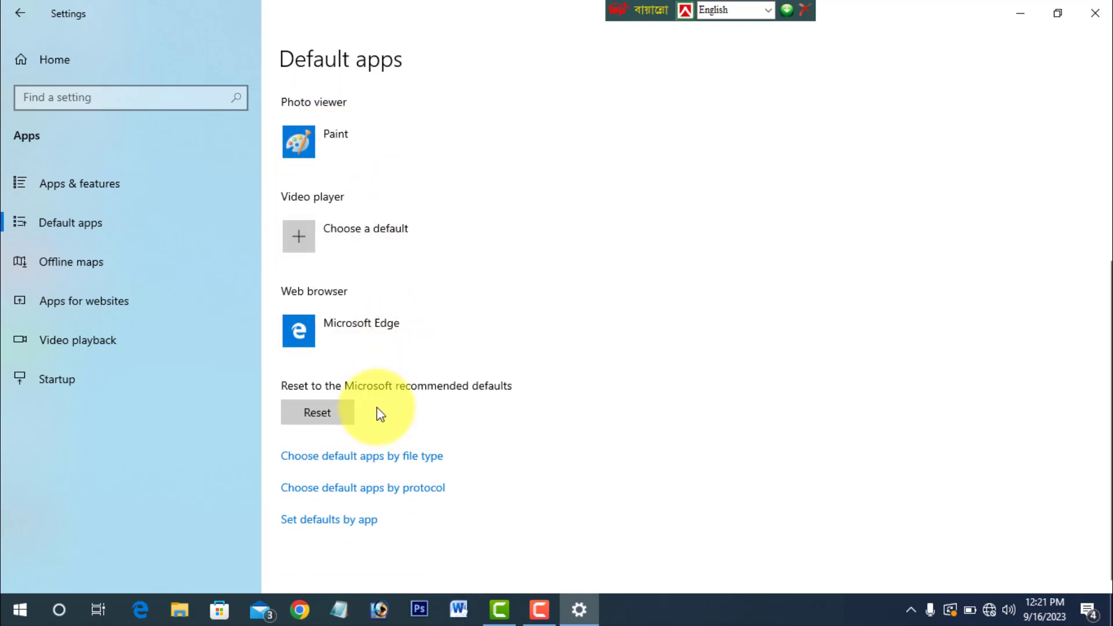
scroll(380, 414, "up", 3)
scroll(380, 414, "down", 3)
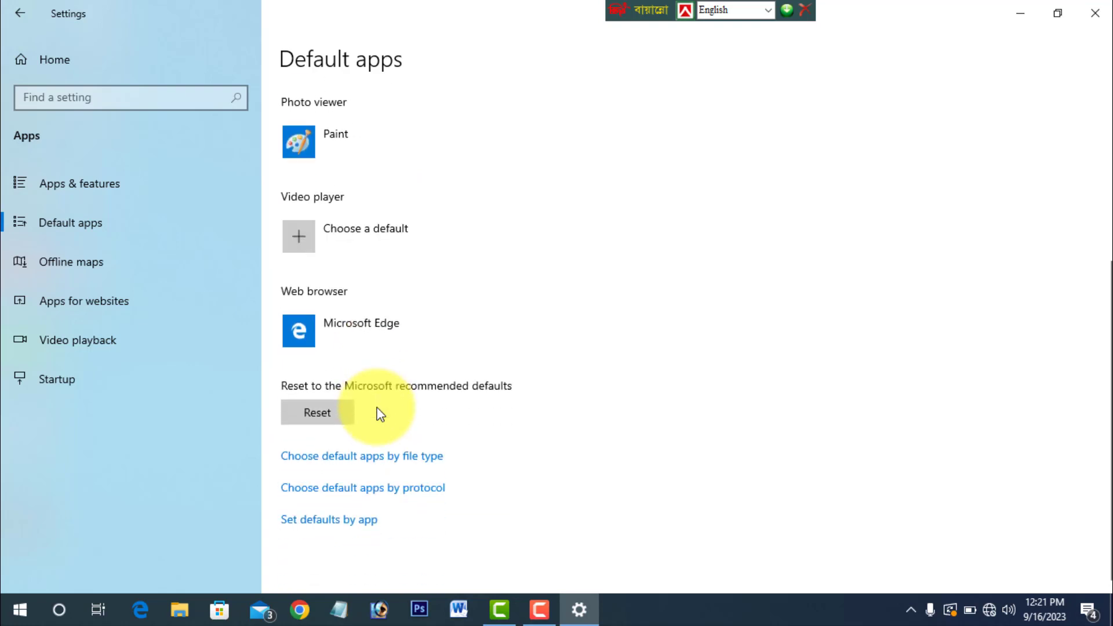
left_click(318, 413)
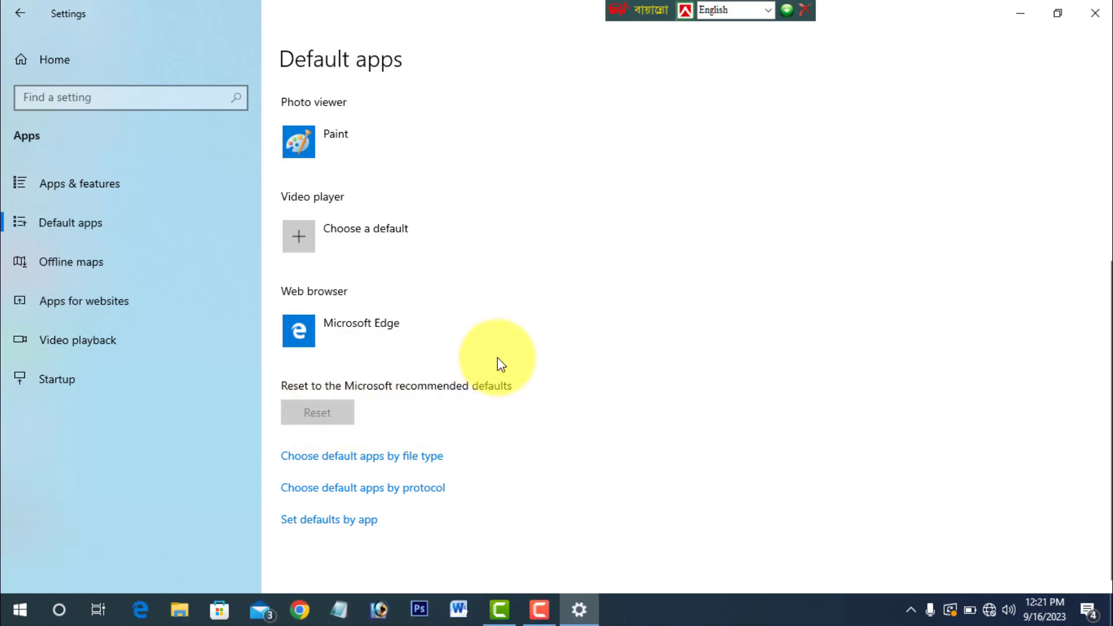
scroll(414, 316, "up", 5)
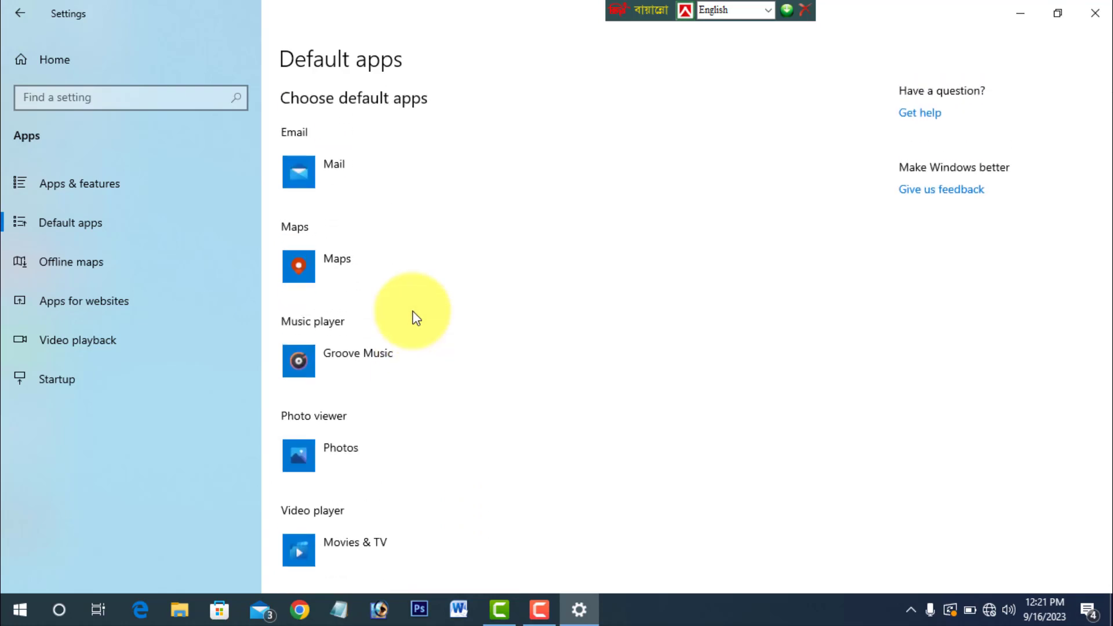
left_click(1094, 13)
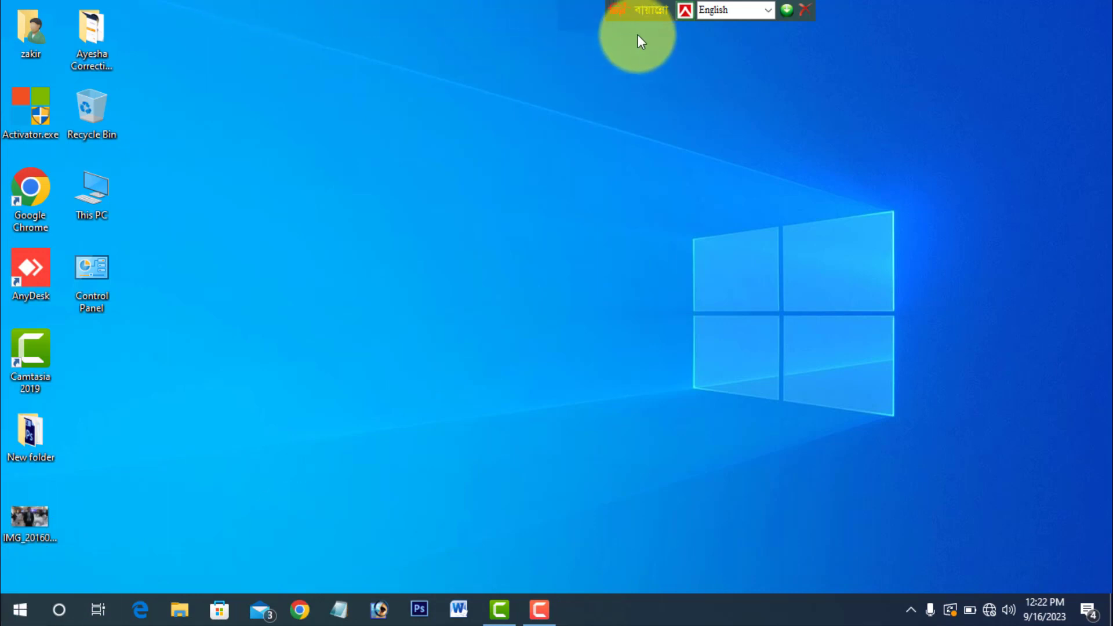
- Shift the floating keyboard language bar along the desktop's upper edge and open the Startup page in the Apps settings
left_click_drag(648, 14, 448, 15)
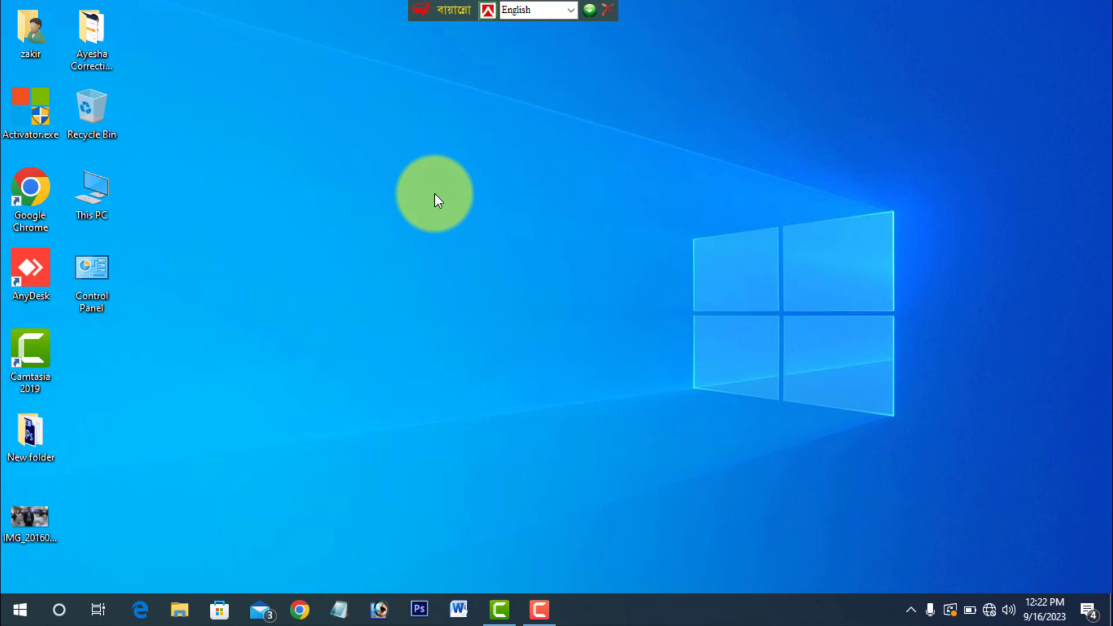
left_click(18, 610)
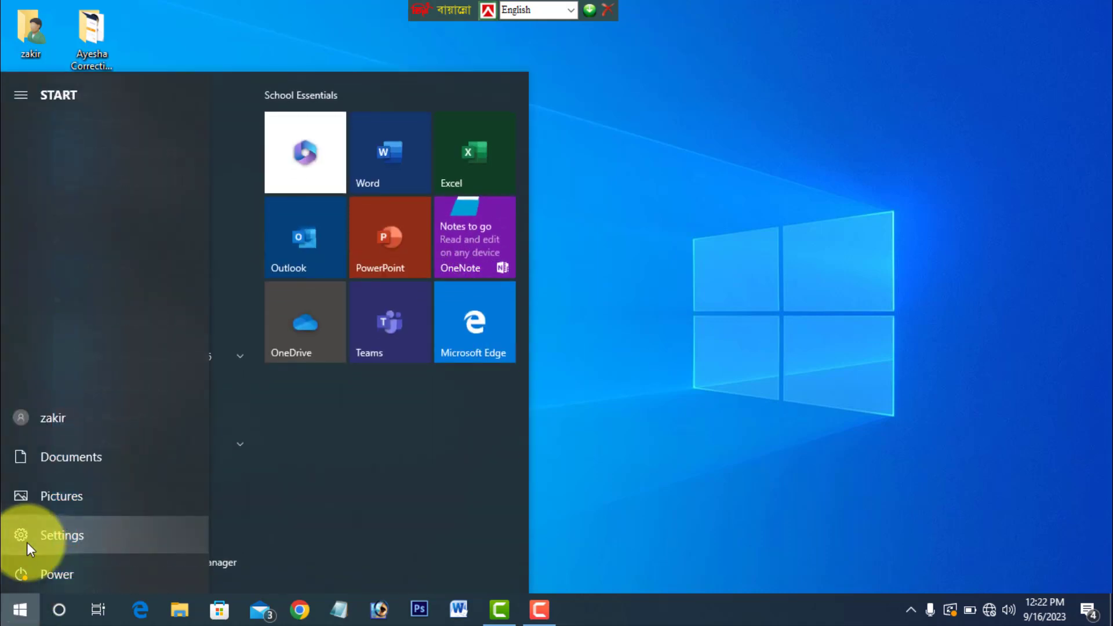
left_click(27, 541)
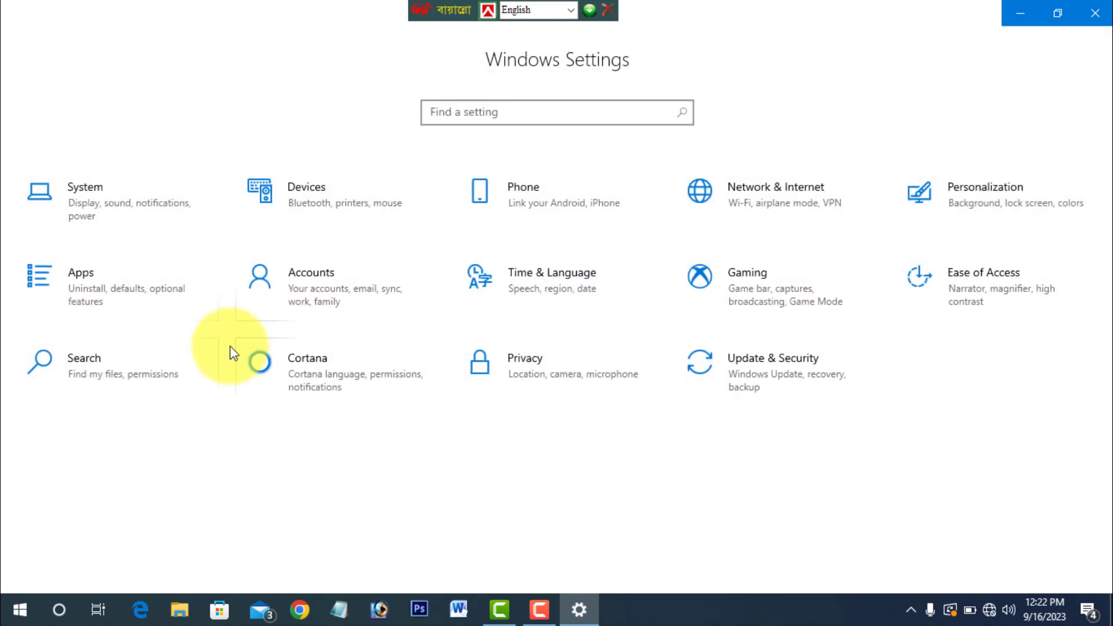
left_click(101, 295)
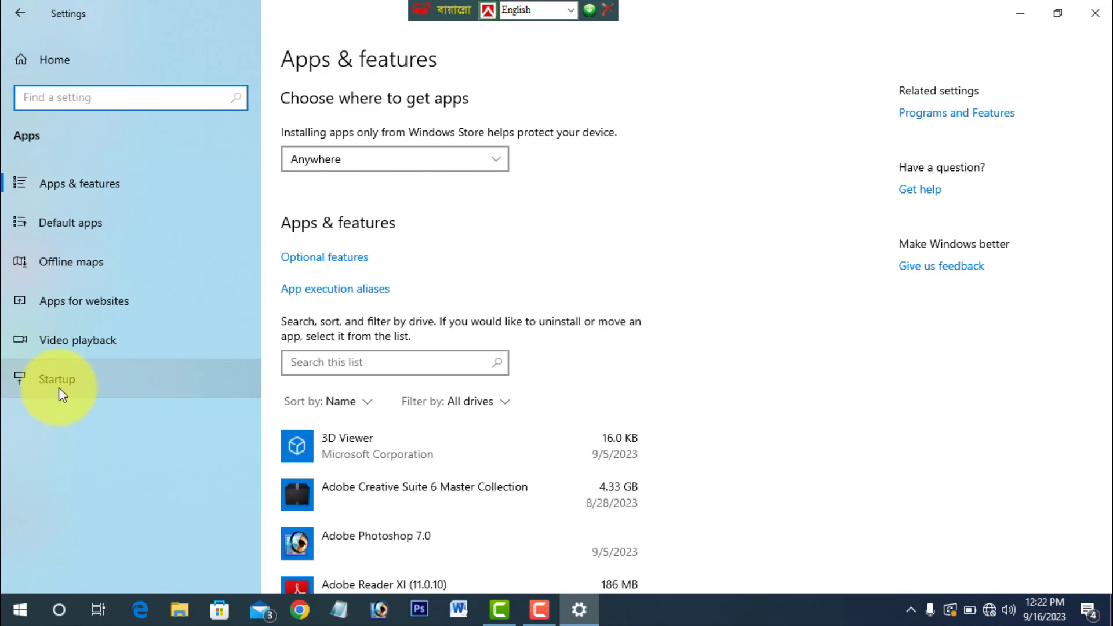
left_click(60, 389)
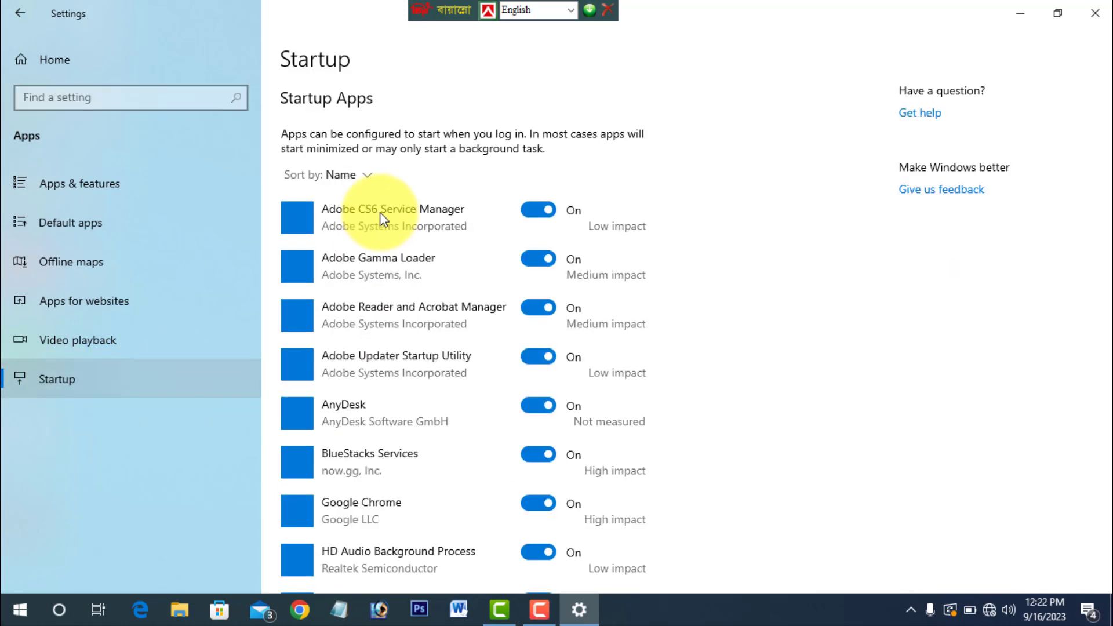
- Look through the startup apps and turn off automatic startup for Nearby Share
scroll(488, 245, "down", 2)
scroll(488, 246, "down", 10)
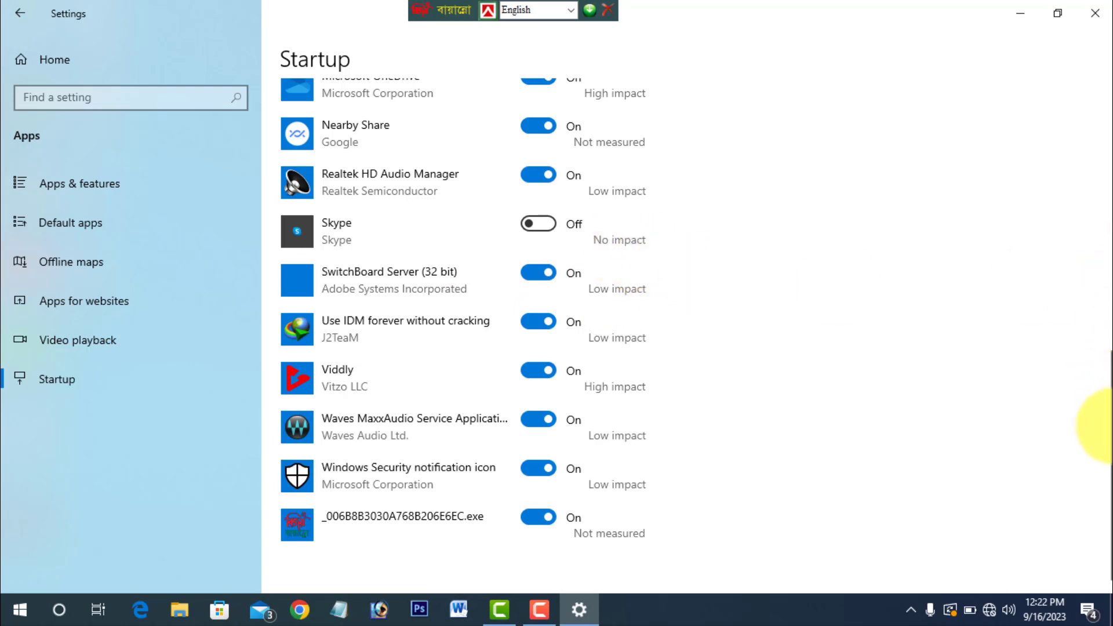
scroll(712, 399, "up", 4)
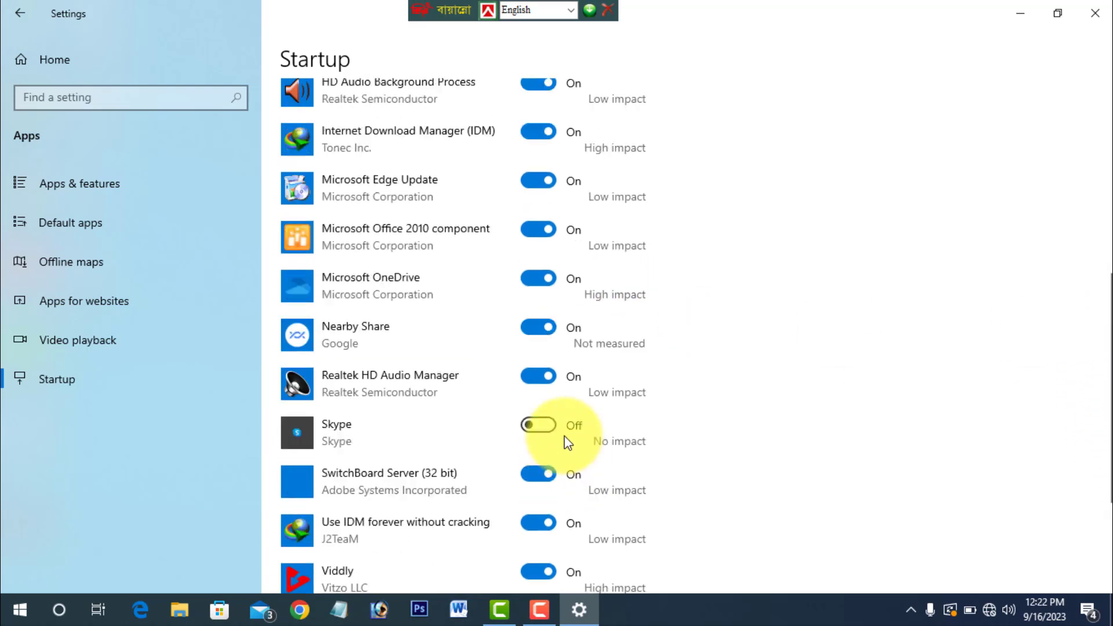
scroll(565, 436, "up", 6)
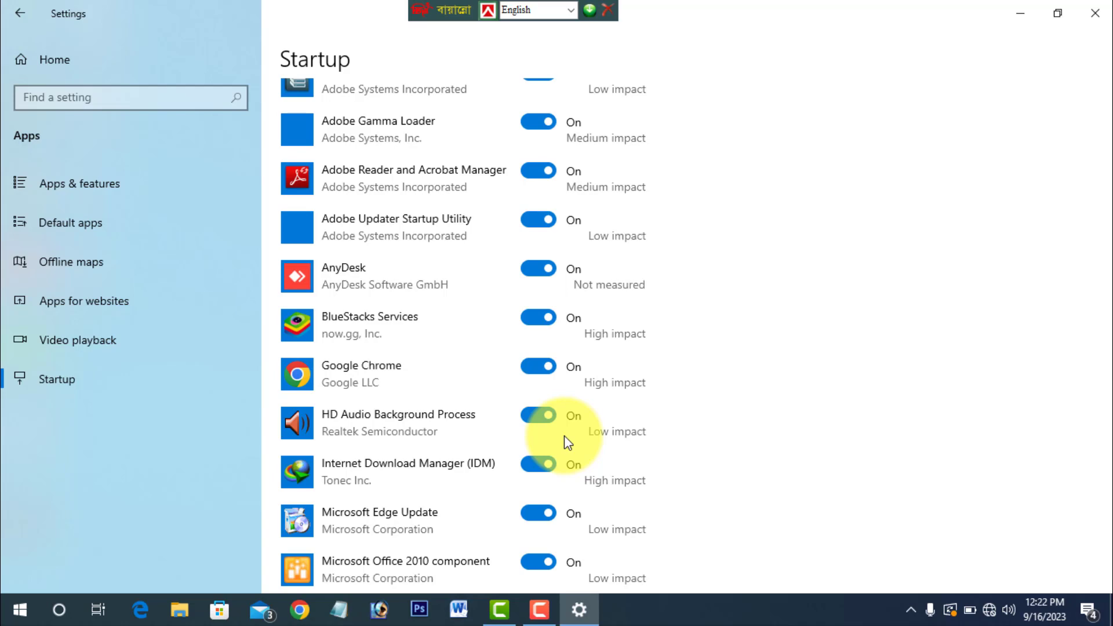
scroll(521, 421, "up", 3)
scroll(523, 425, "down", 10)
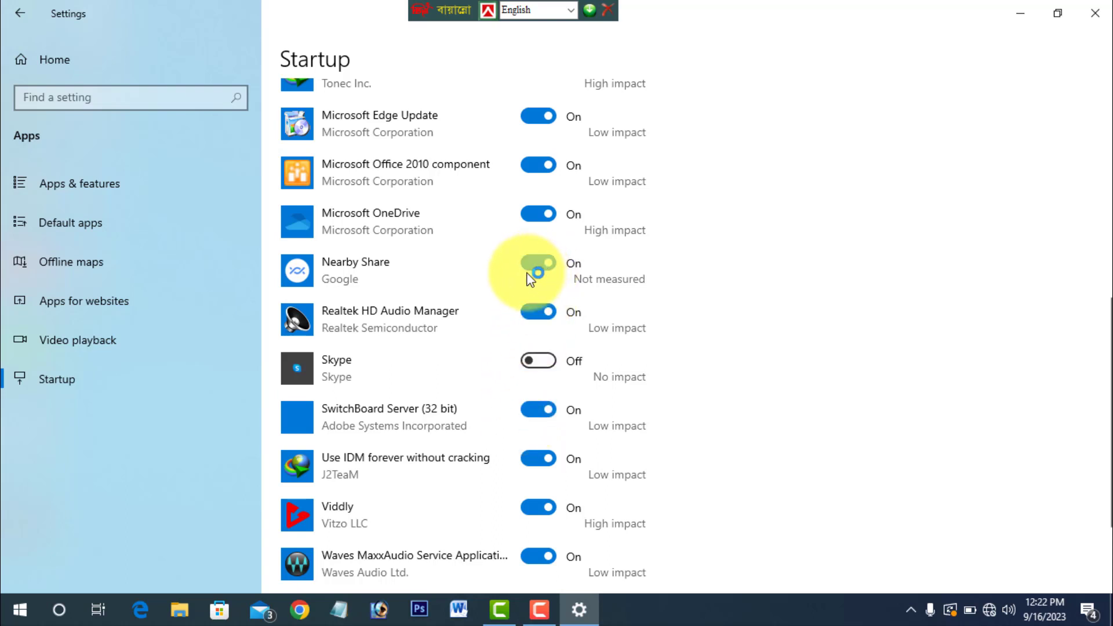
left_click(539, 263)
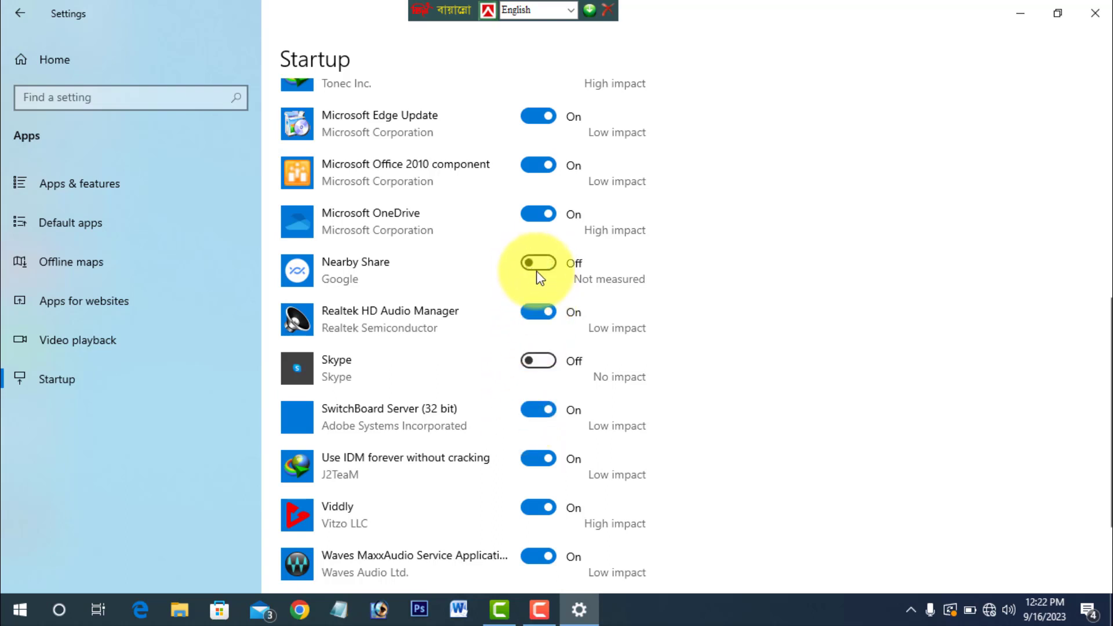
- Turn off automatic startup for Viddly, check the rest of the startup list and close Settings
left_click(531, 510)
scroll(532, 515, "down", 3)
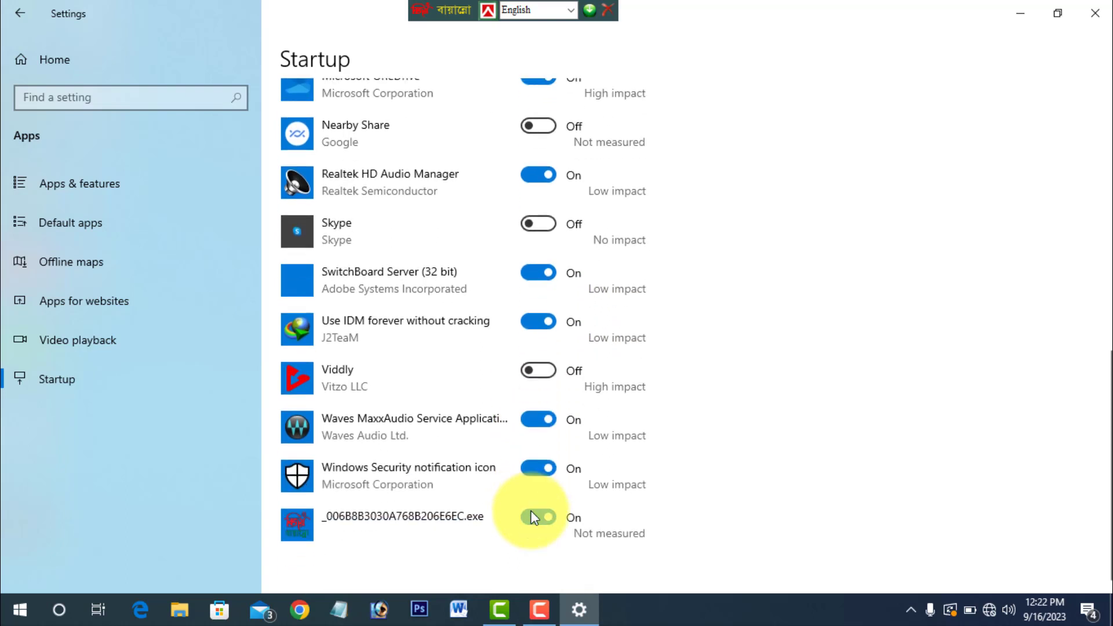
scroll(532, 515, "up", 3)
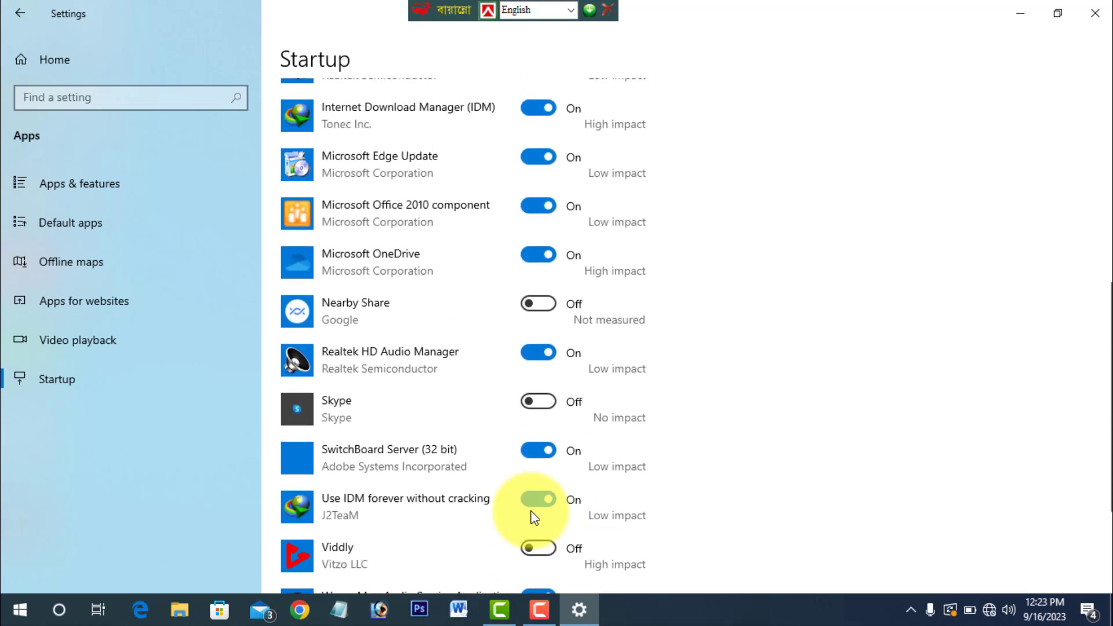
scroll(534, 517, "up", 3)
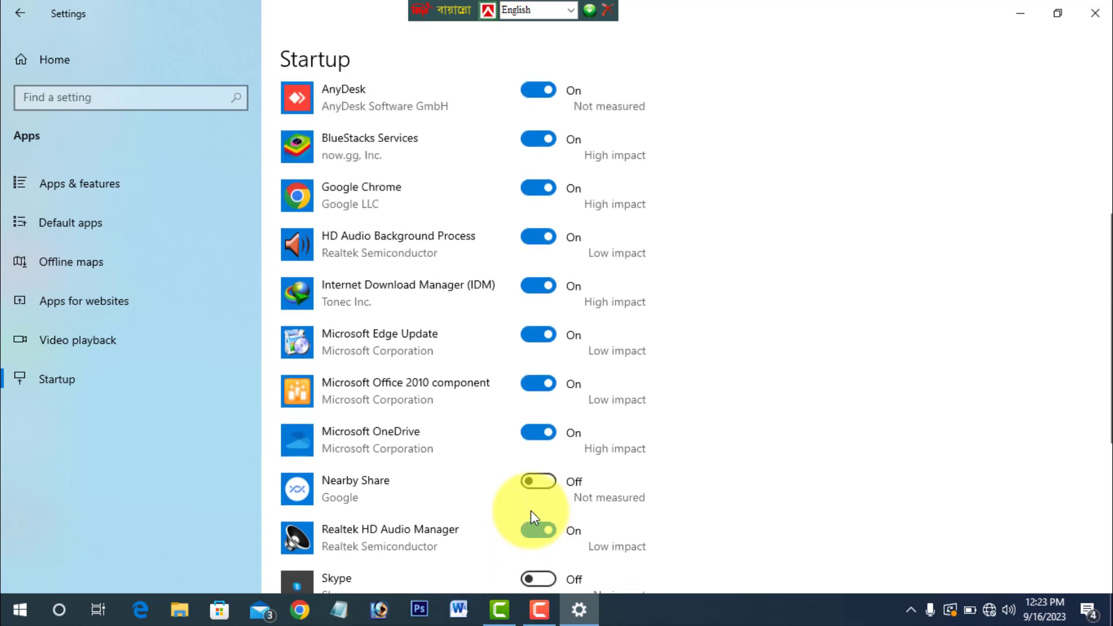
scroll(532, 513, "up", 5)
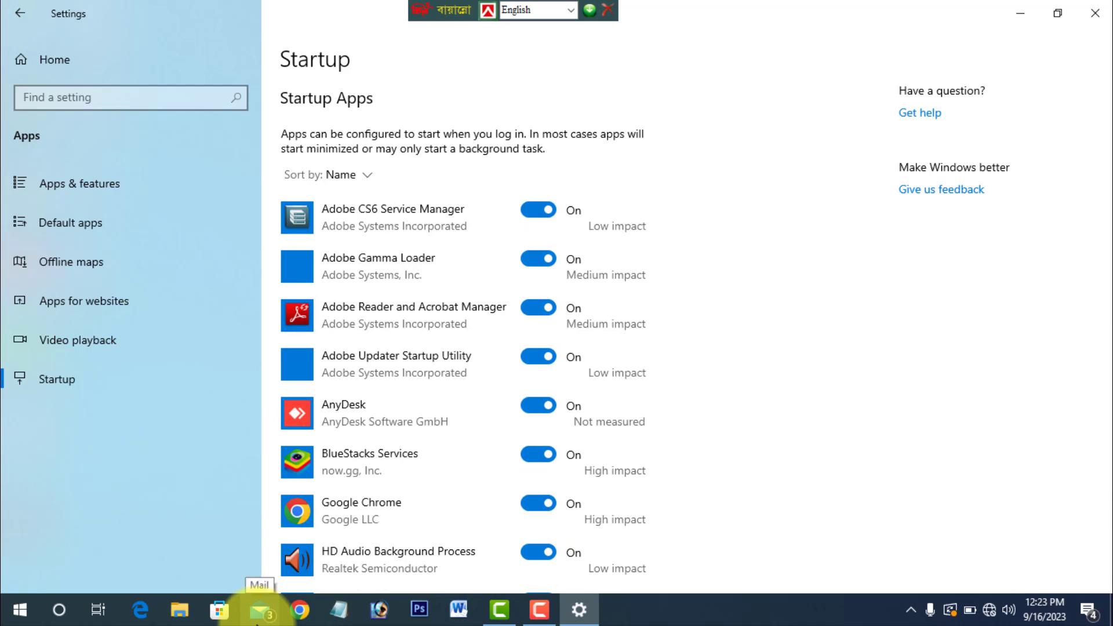
left_click(1094, 8)
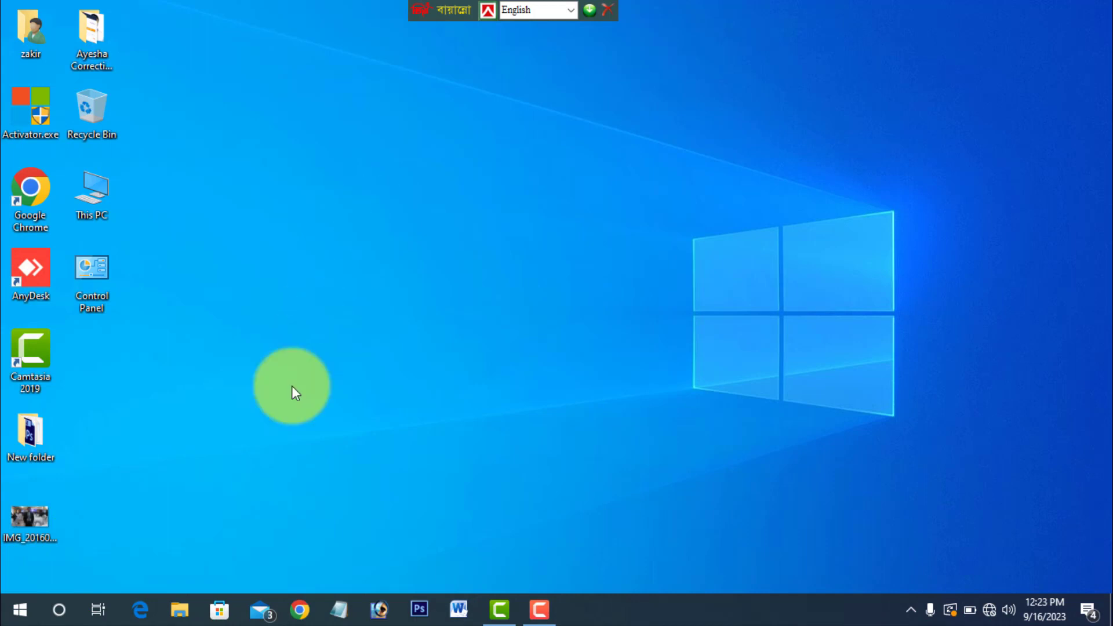
- Open the Power & sleep page in the System settings
left_click(20, 615)
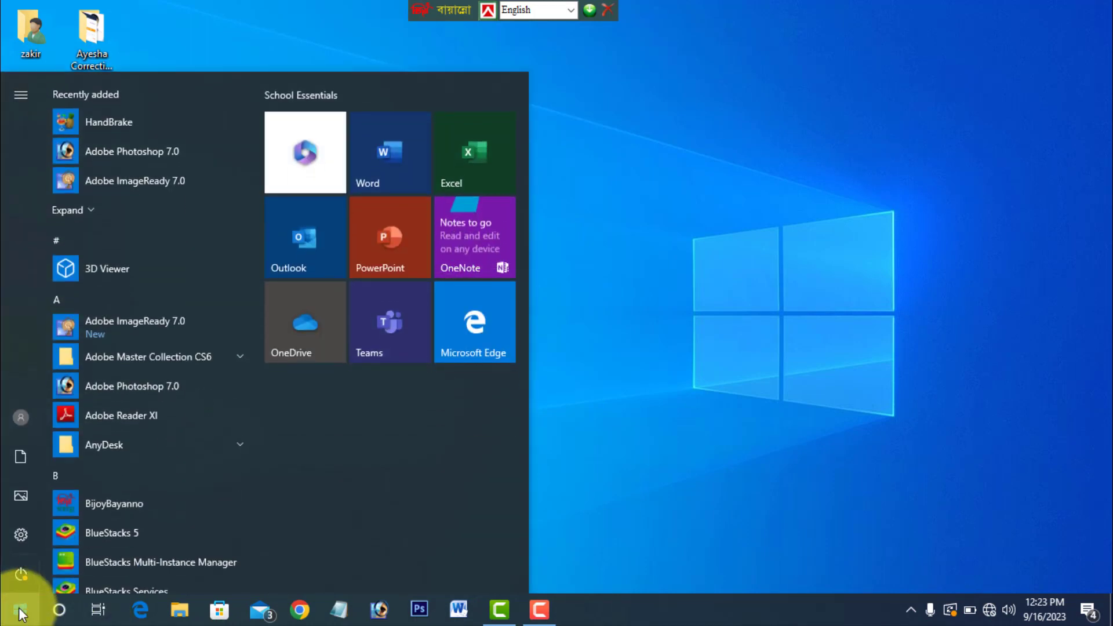
left_click(20, 530)
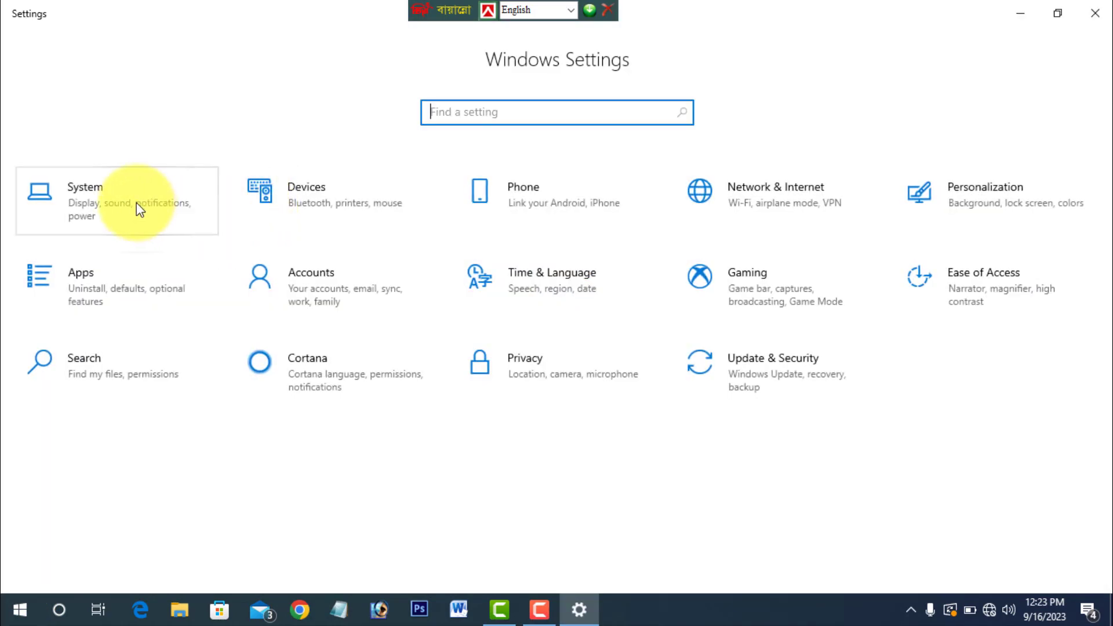
left_click(103, 205)
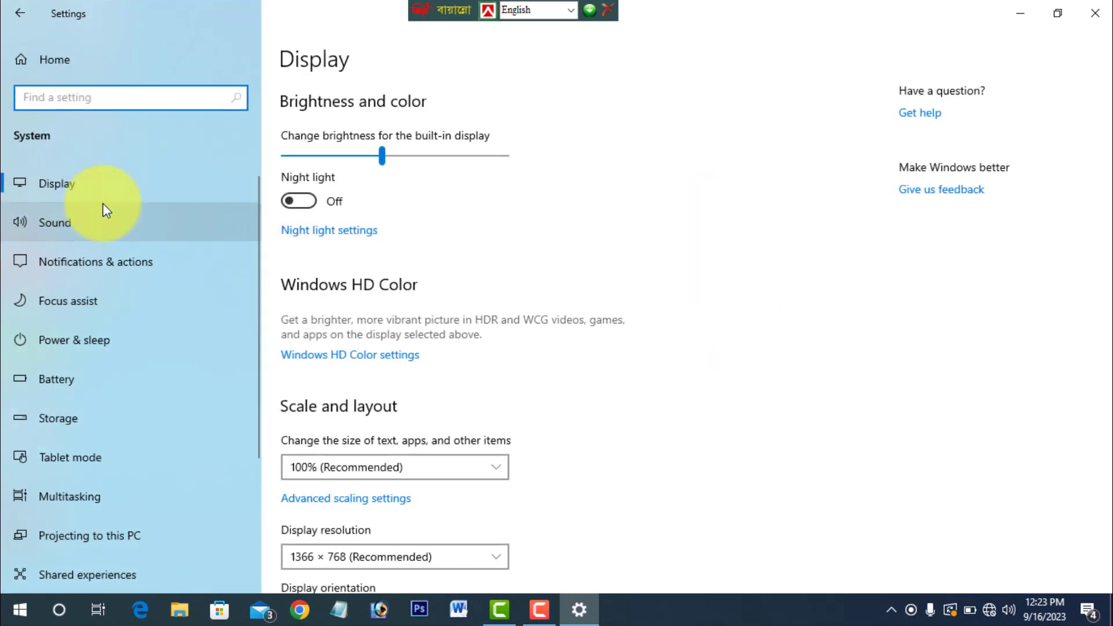
scroll(122, 472, "down", 1)
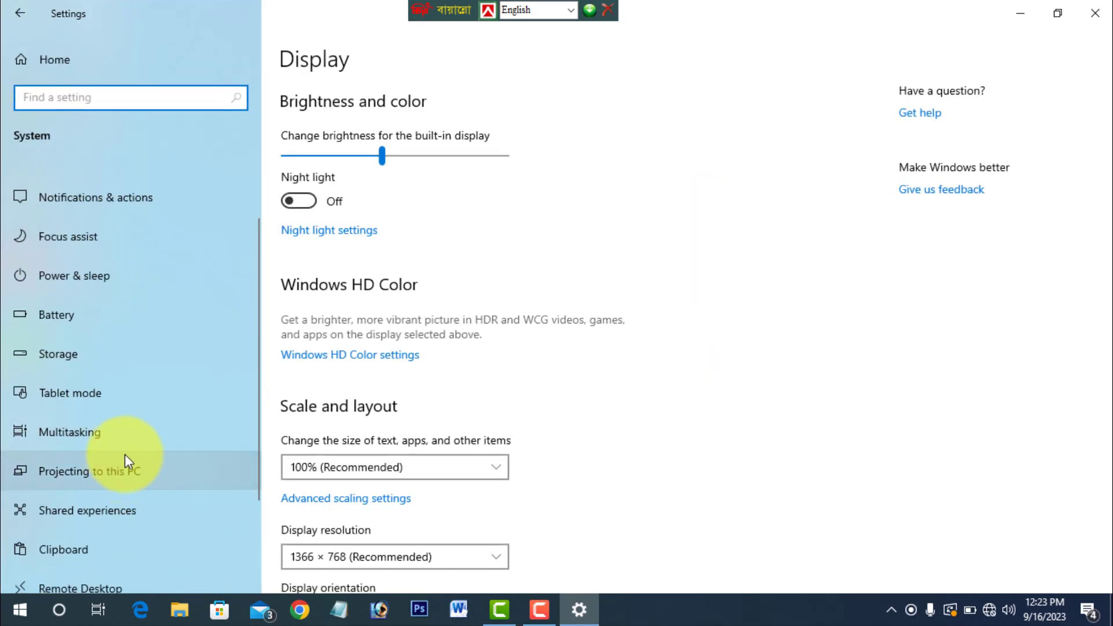
left_click(109, 273)
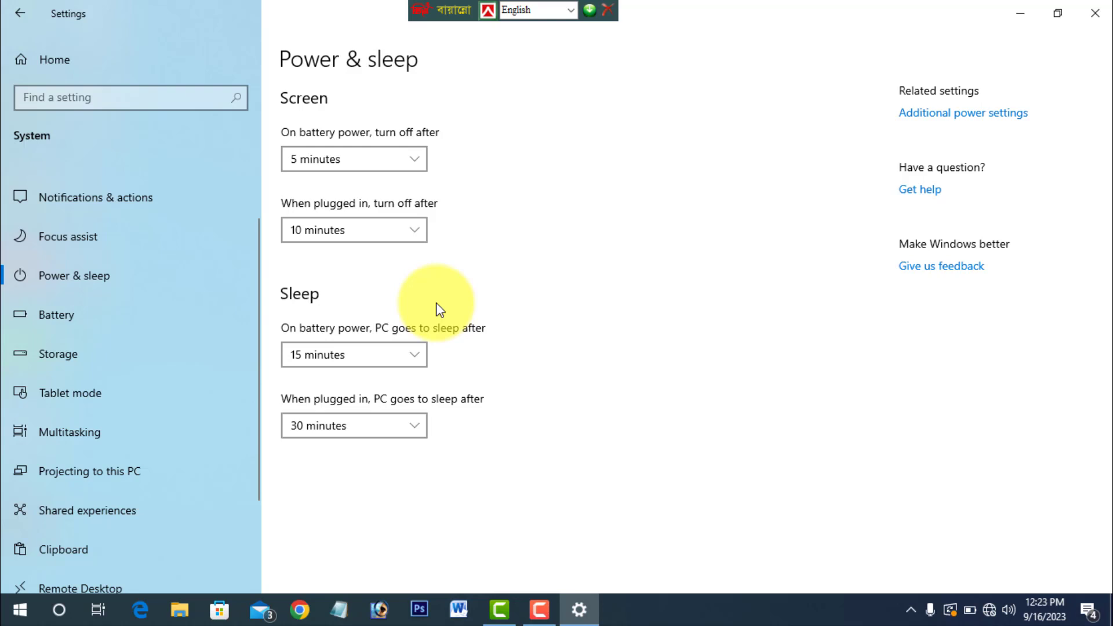
- Set the screen to turn off after 15 minutes on battery power
left_click(384, 158)
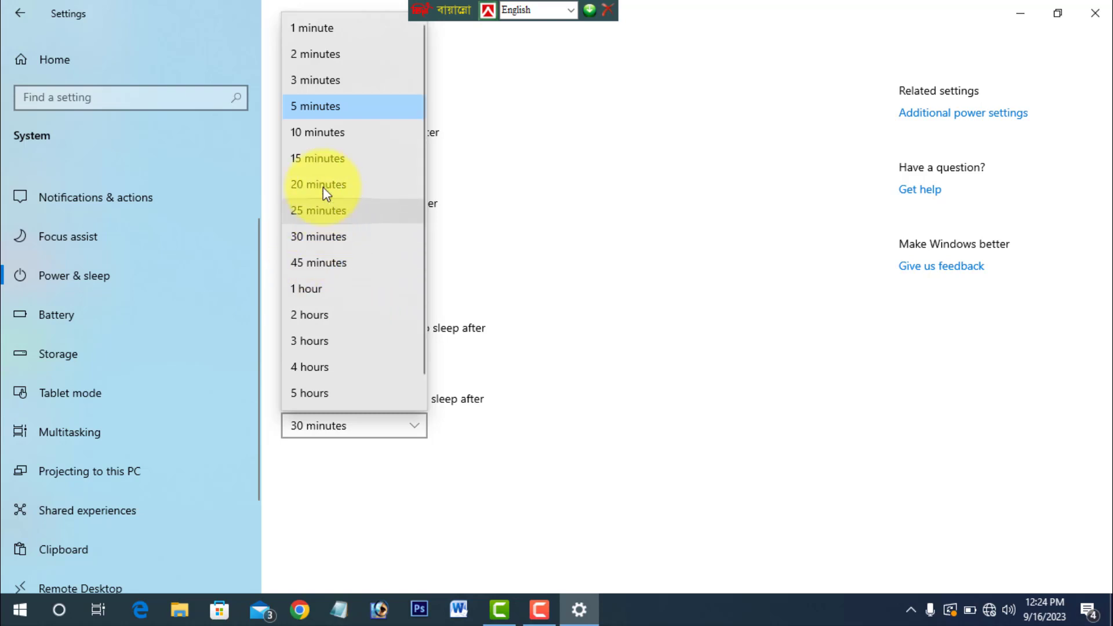
left_click(314, 137)
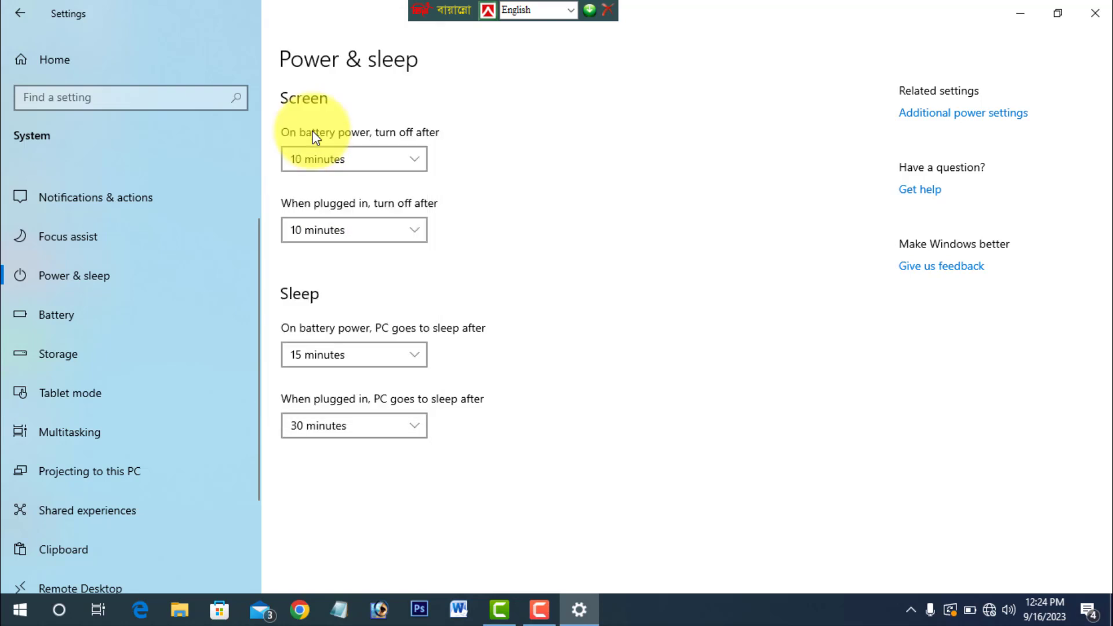
left_click(344, 159)
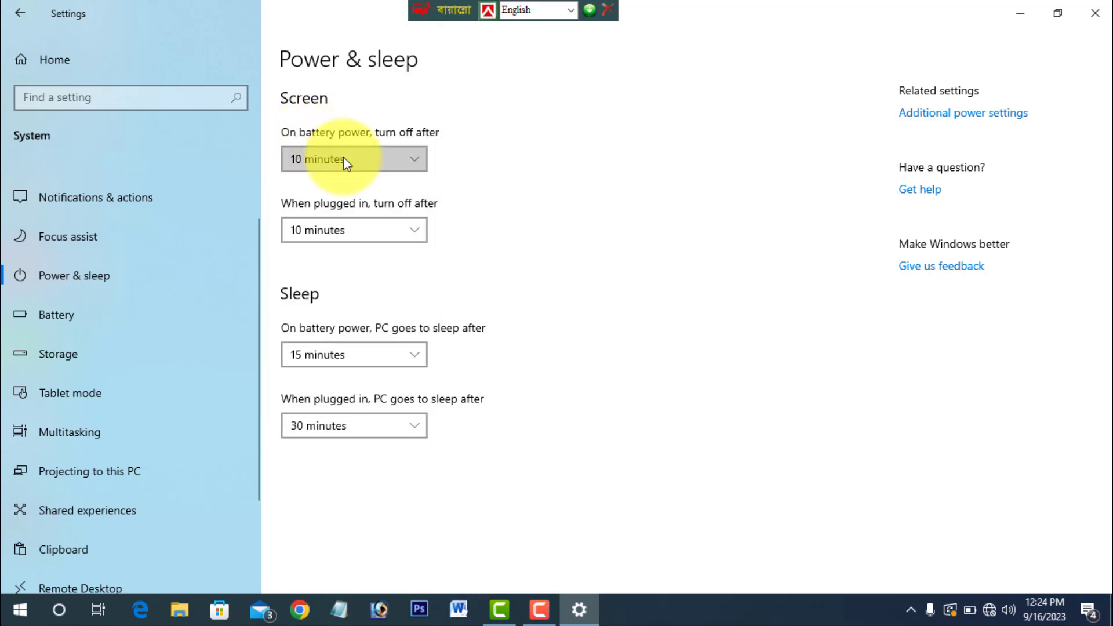
left_click(343, 159)
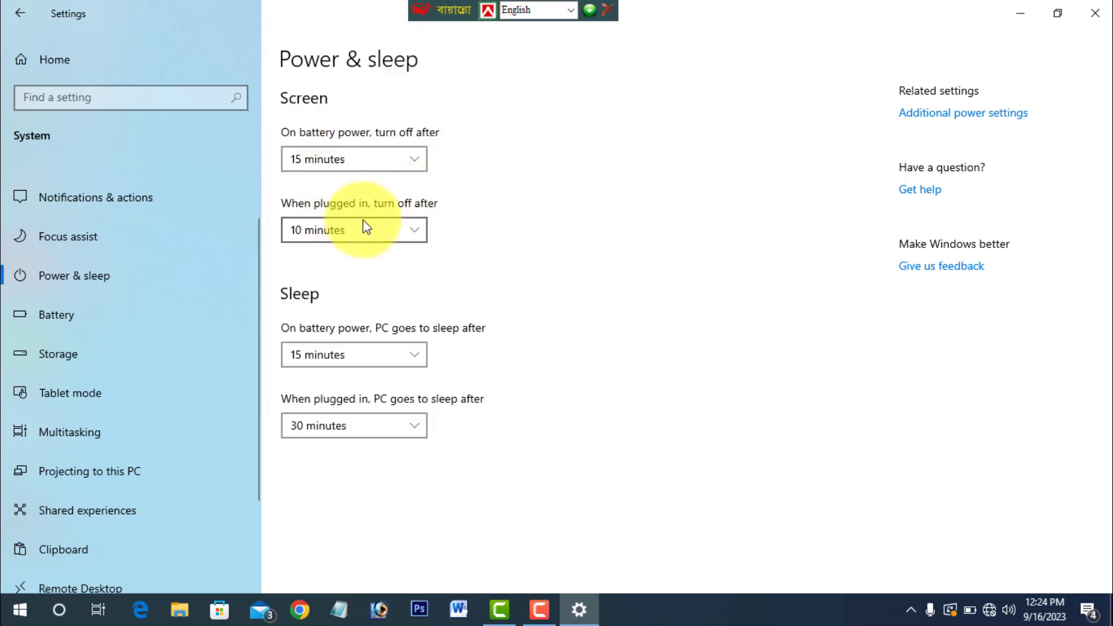
- Review the time options for the plugged-in screen timeout and for sleep on battery power, leave them unchanged and close Settings
left_click(411, 230)
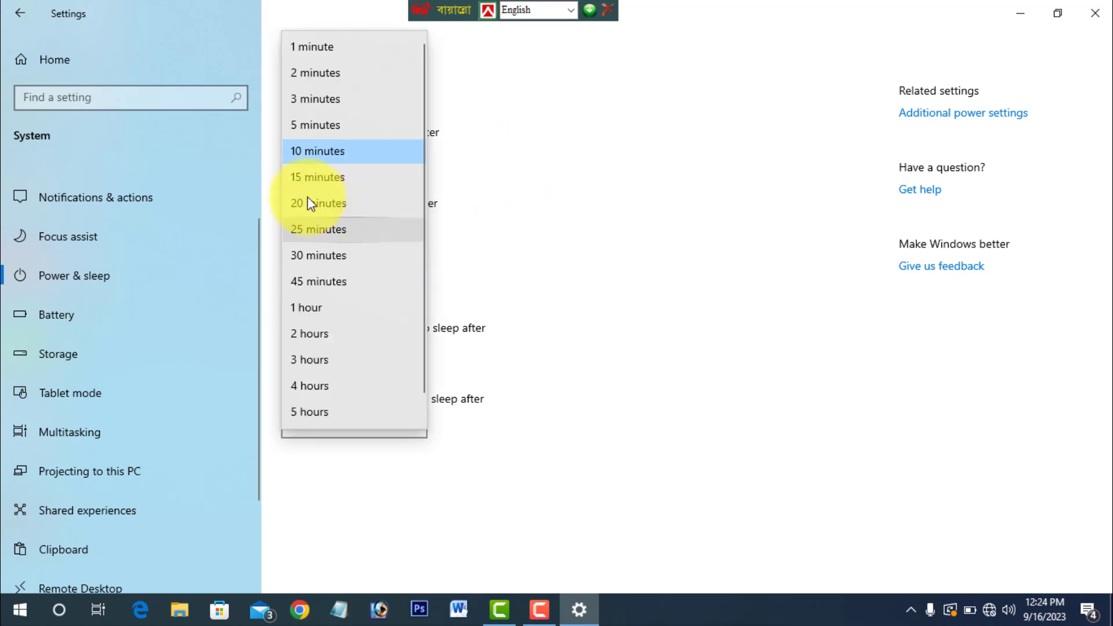
left_click(577, 194)
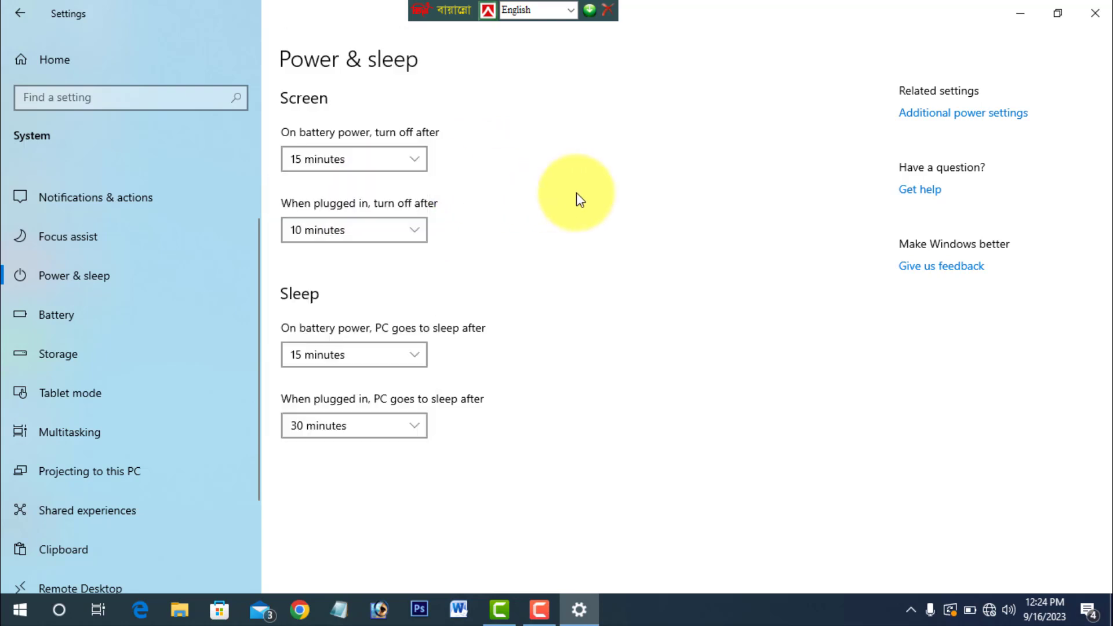
left_click(360, 363)
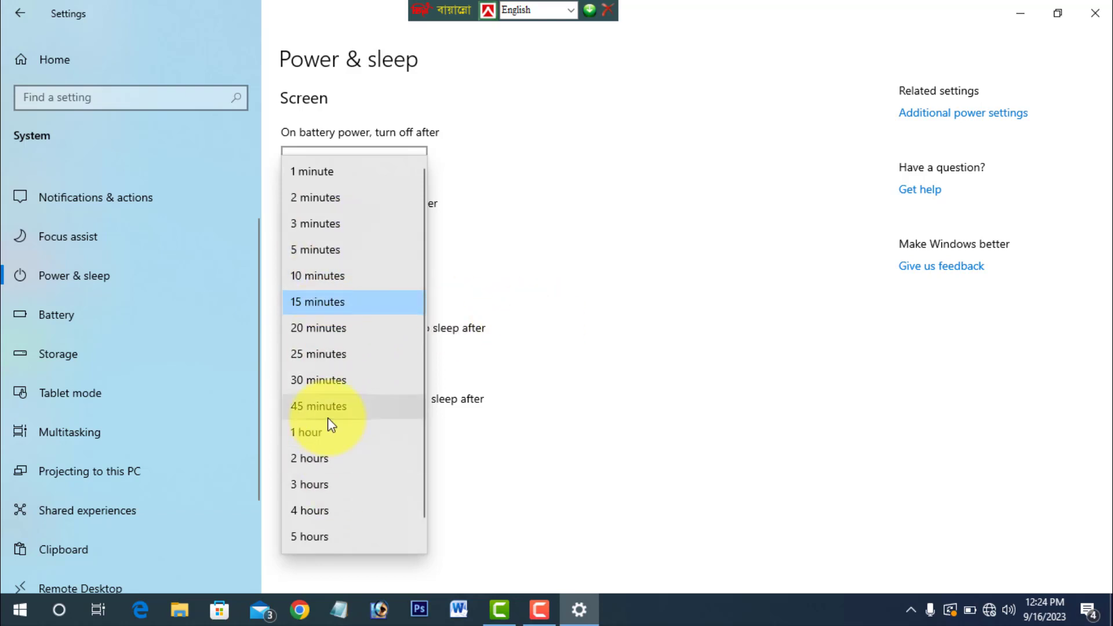
left_click(600, 418)
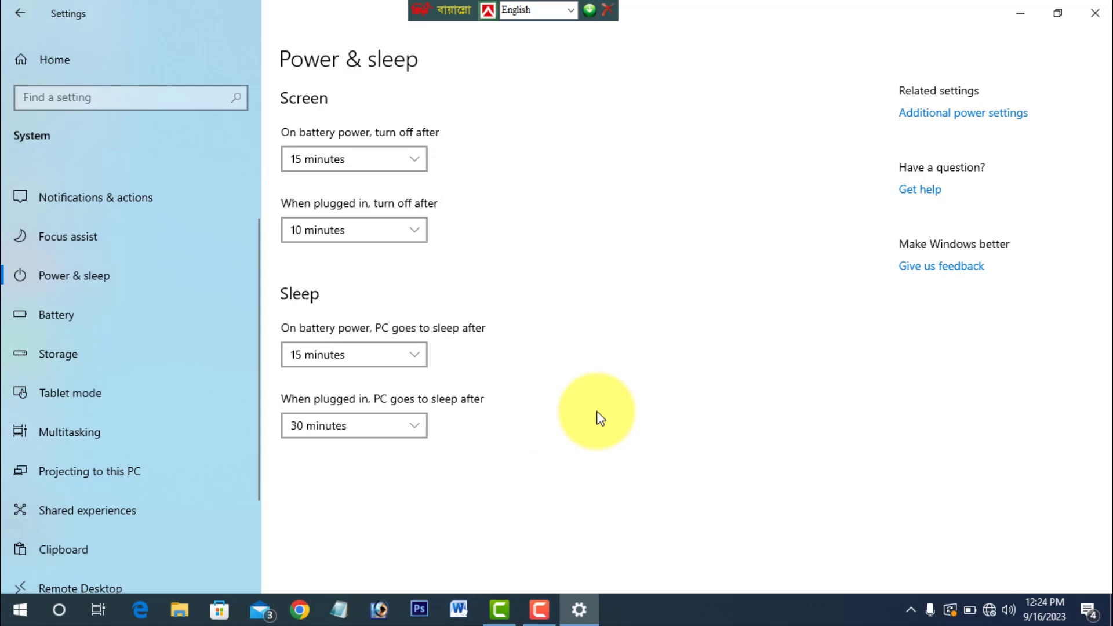
left_click(1095, 13)
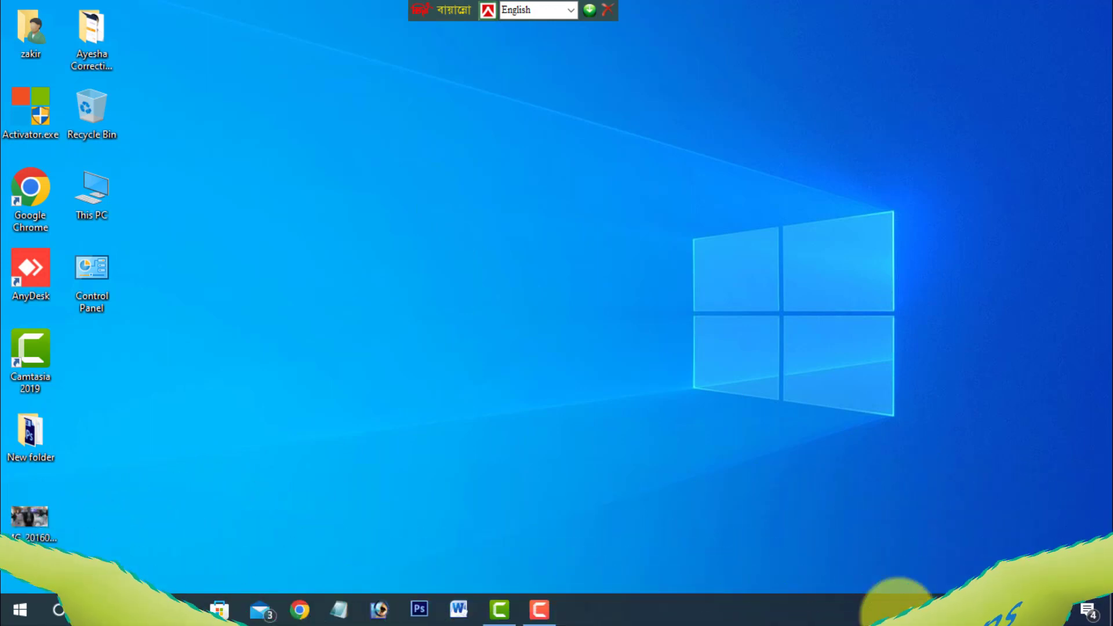
- View the pending notifications in the action center and close it again
left_click(912, 613)
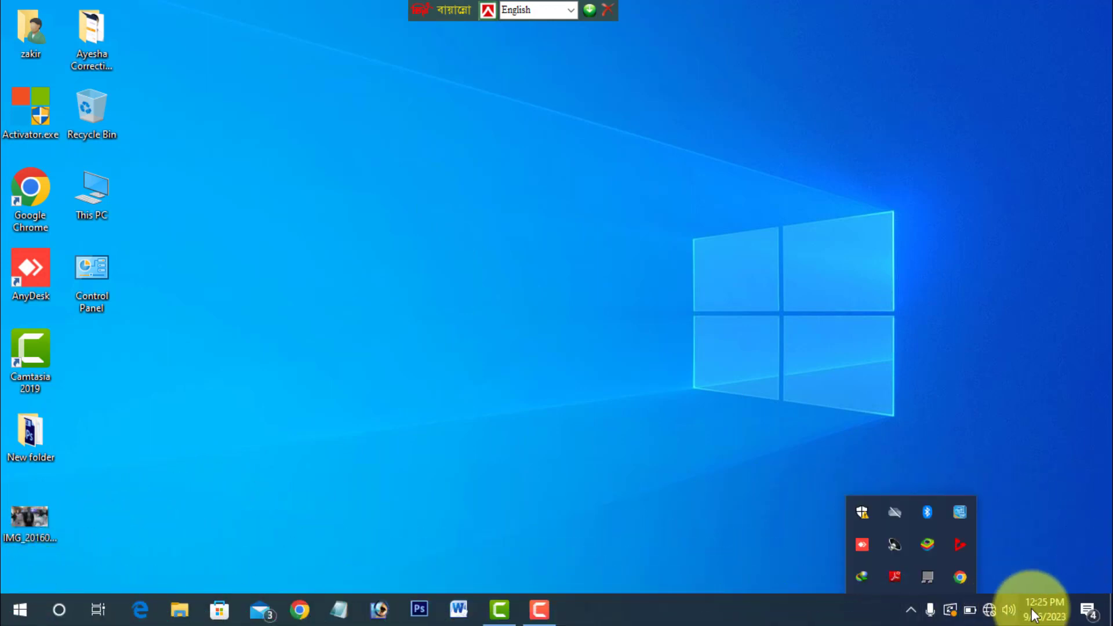
left_click(1093, 613)
left_click(1094, 613)
left_click(1094, 613)
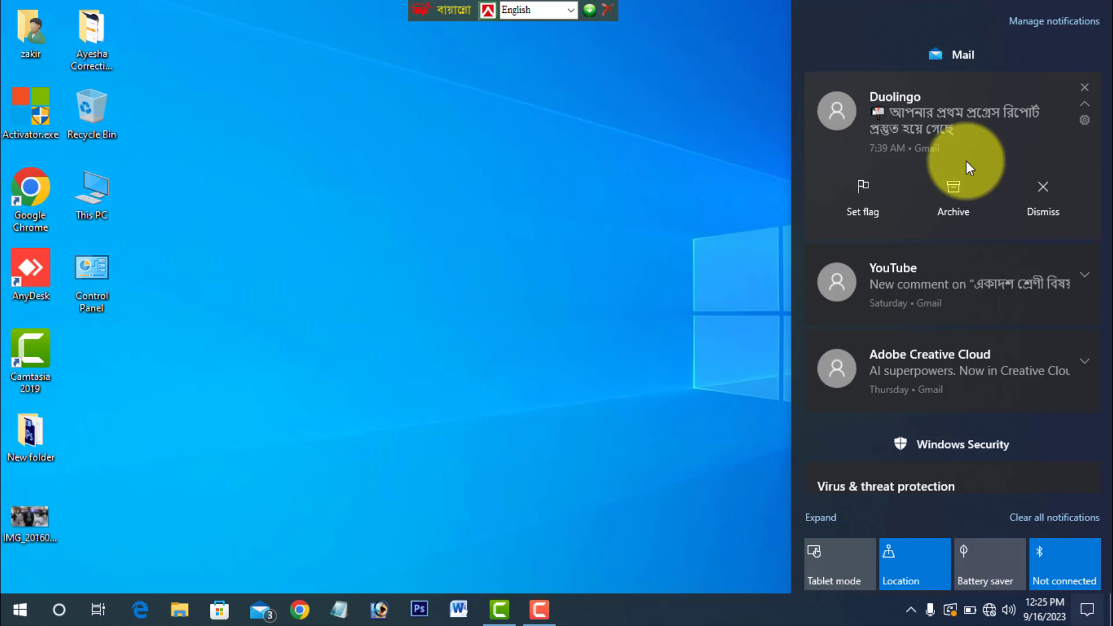
left_click(422, 369)
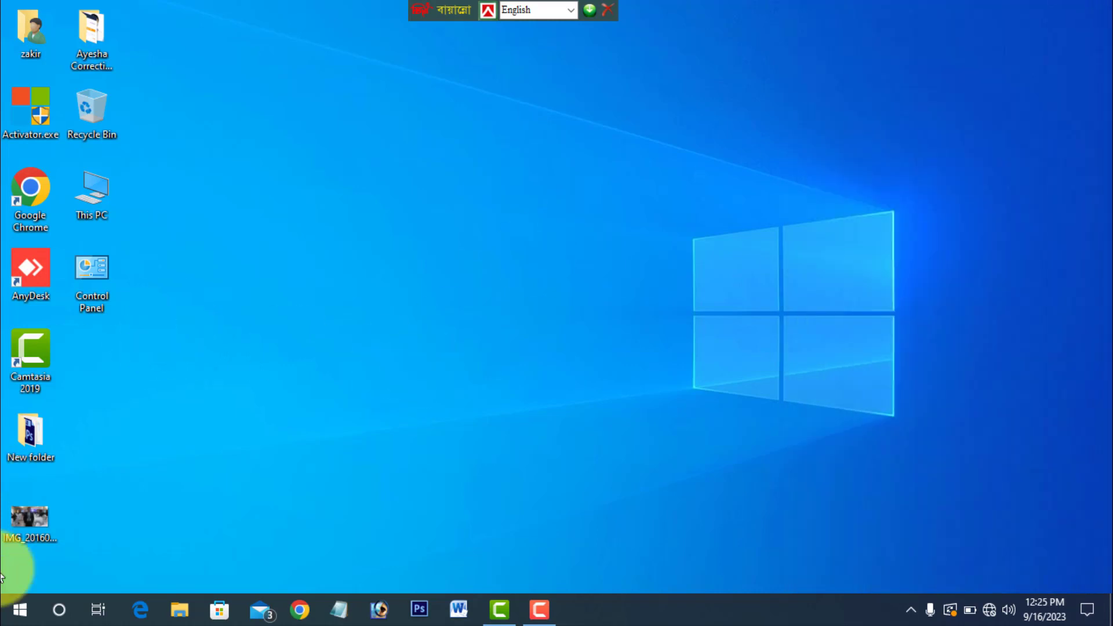
- Open the Notifications & actions page in the System settings and turn off notifications from apps and other senders
left_click(17, 607)
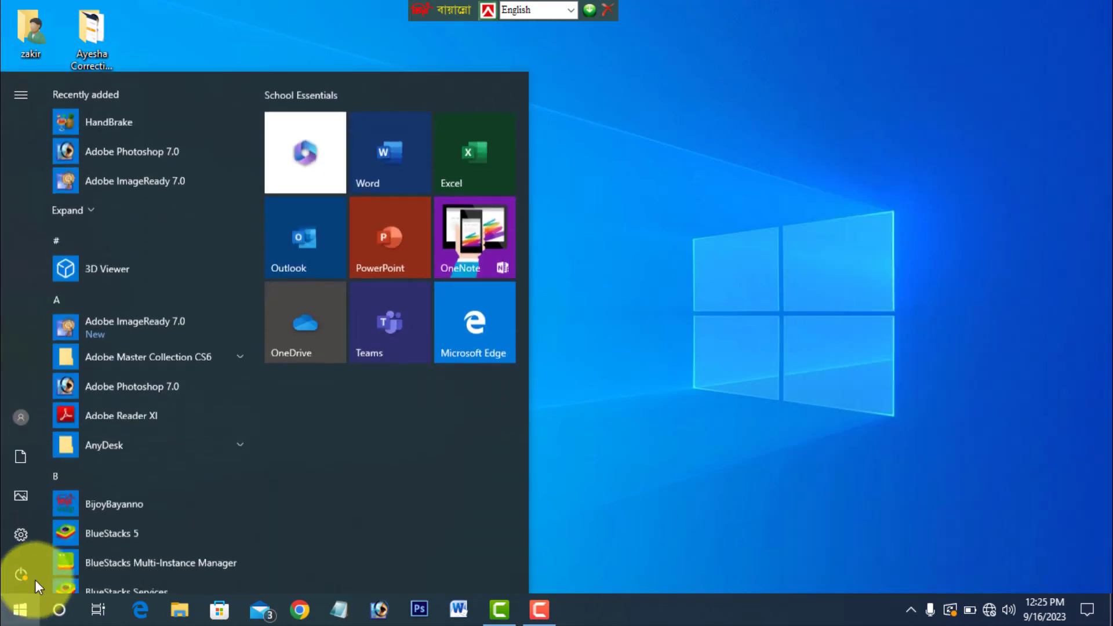
left_click(23, 541)
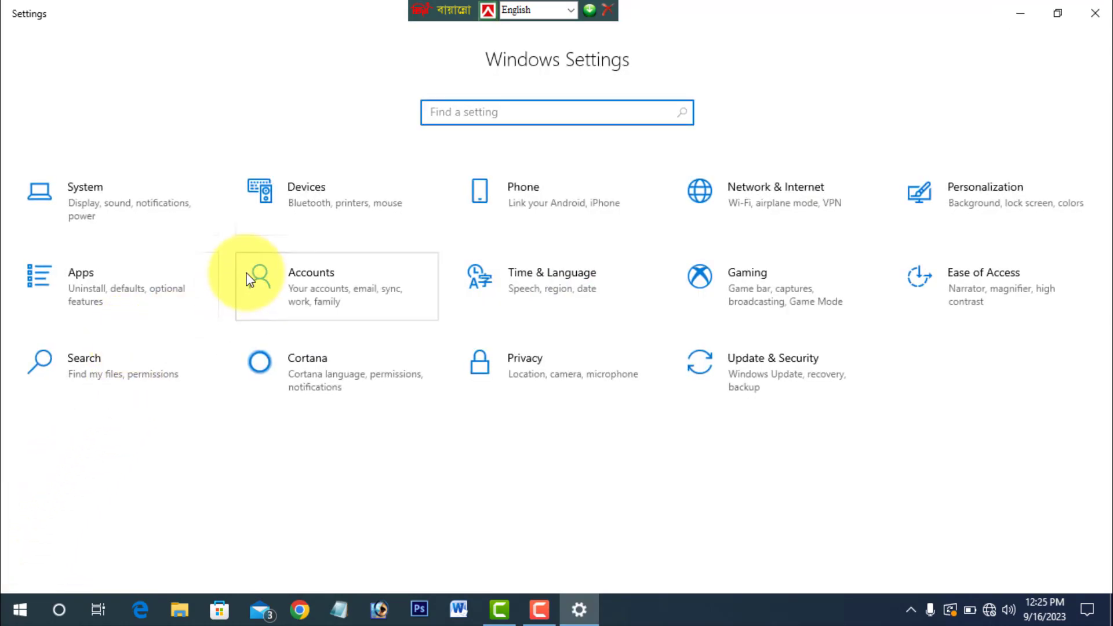
left_click(140, 217)
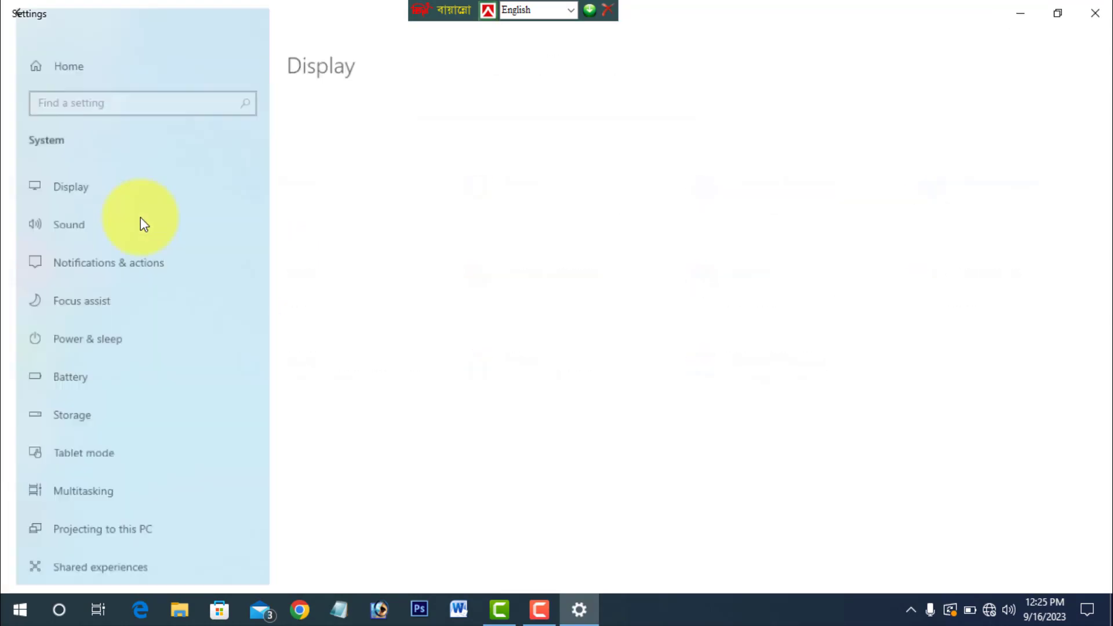
left_click(100, 263)
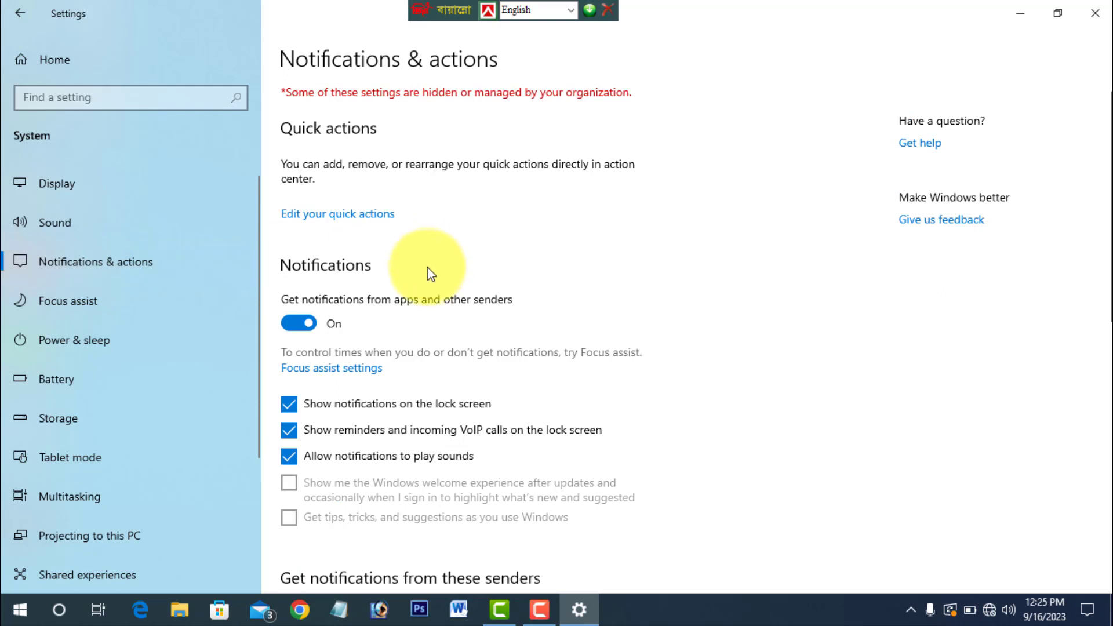
scroll(426, 266, "down", 2)
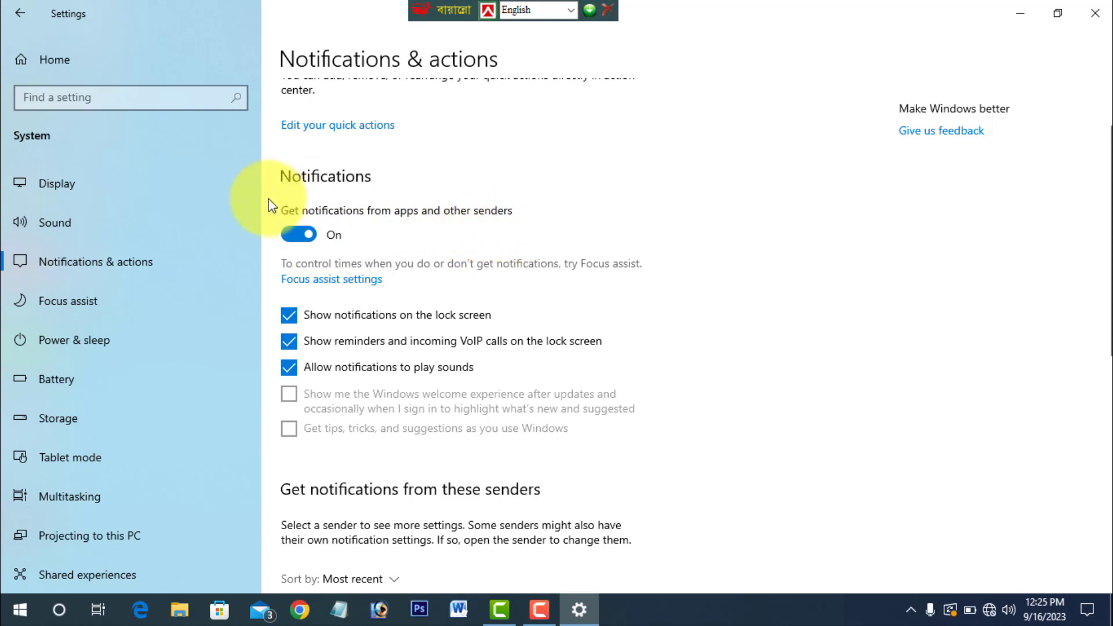
left_click(294, 235)
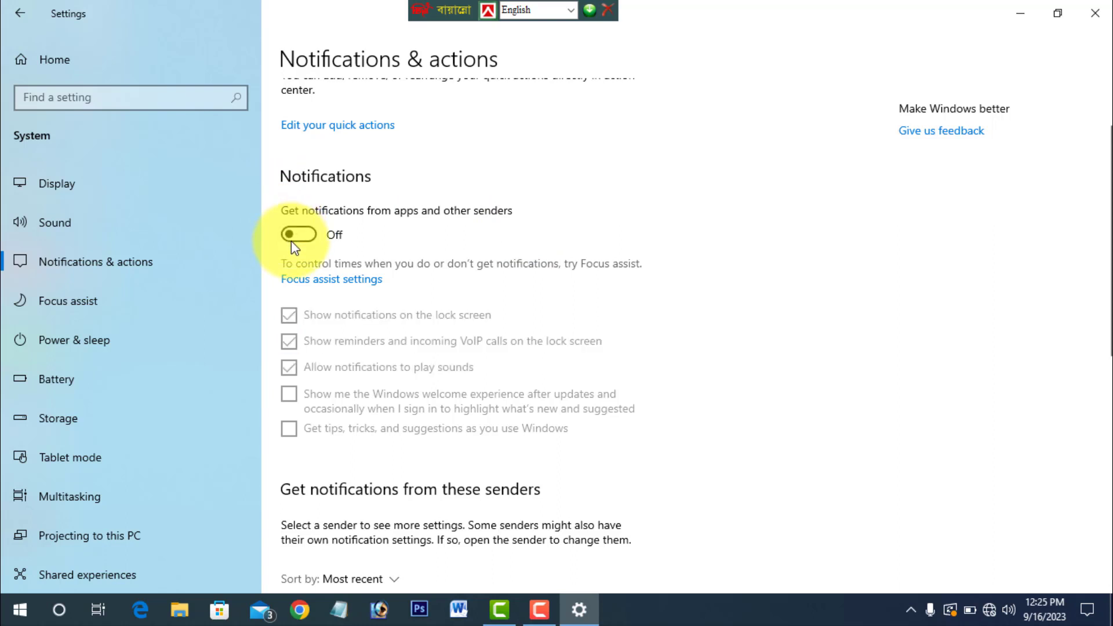
- Dismiss the Duolingo and YouTube mail notifications from the action center and turn notifications from apps and other senders back on
left_click(1091, 611)
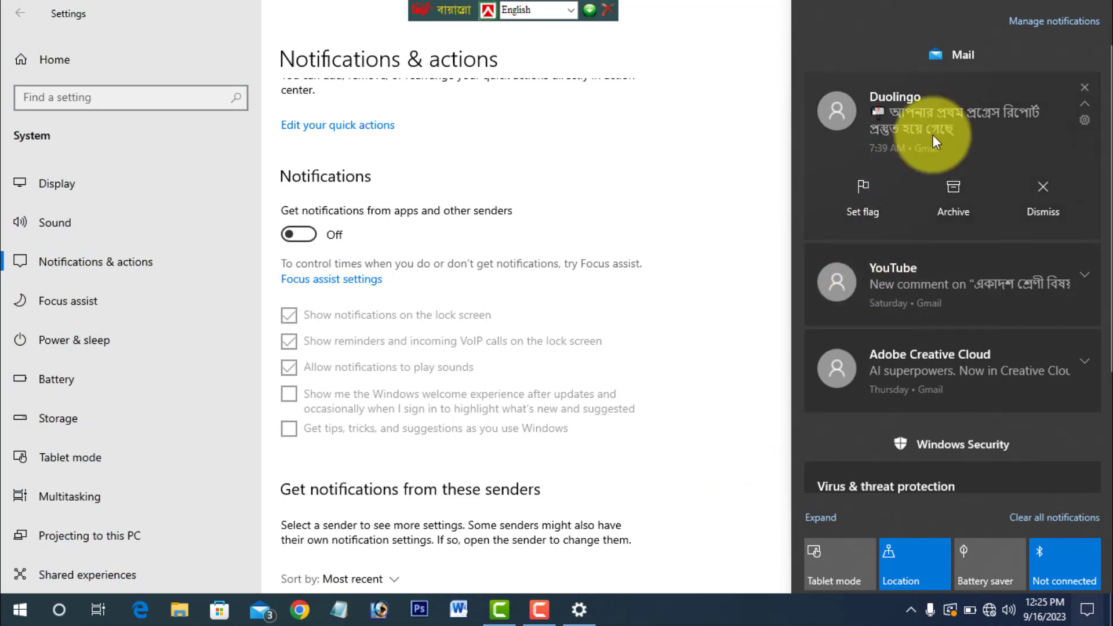
left_click(1084, 88)
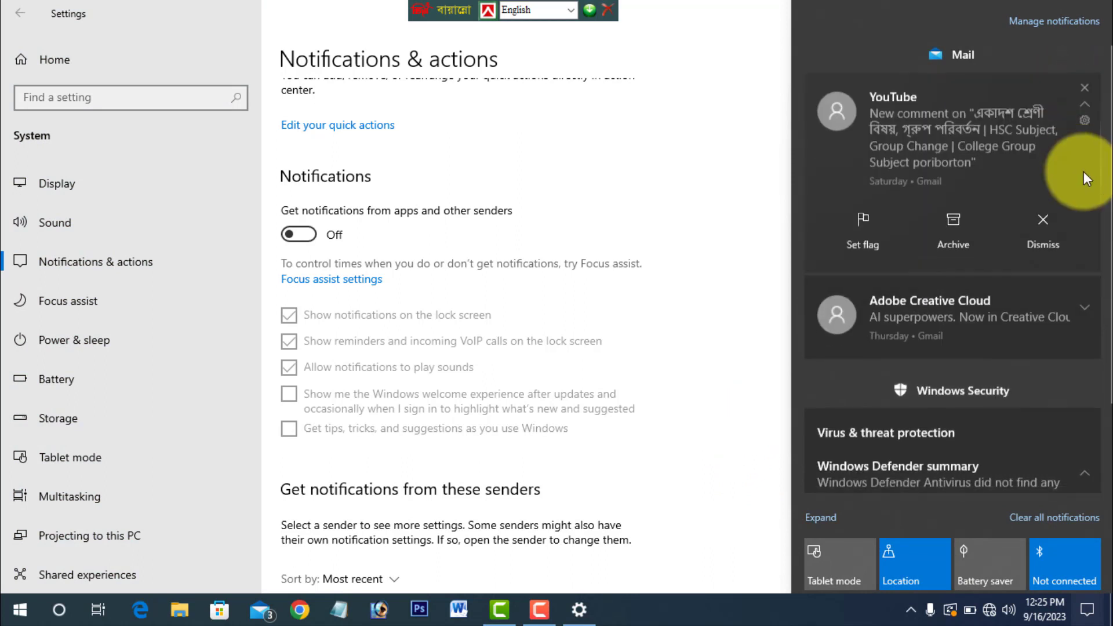
left_click(1084, 88)
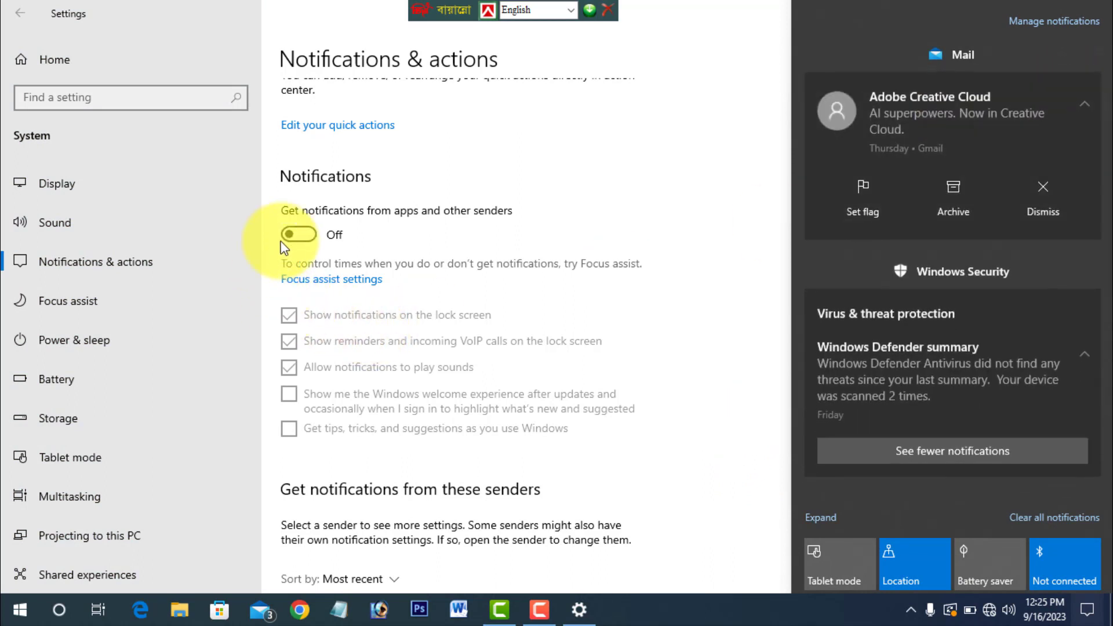
left_click(293, 235)
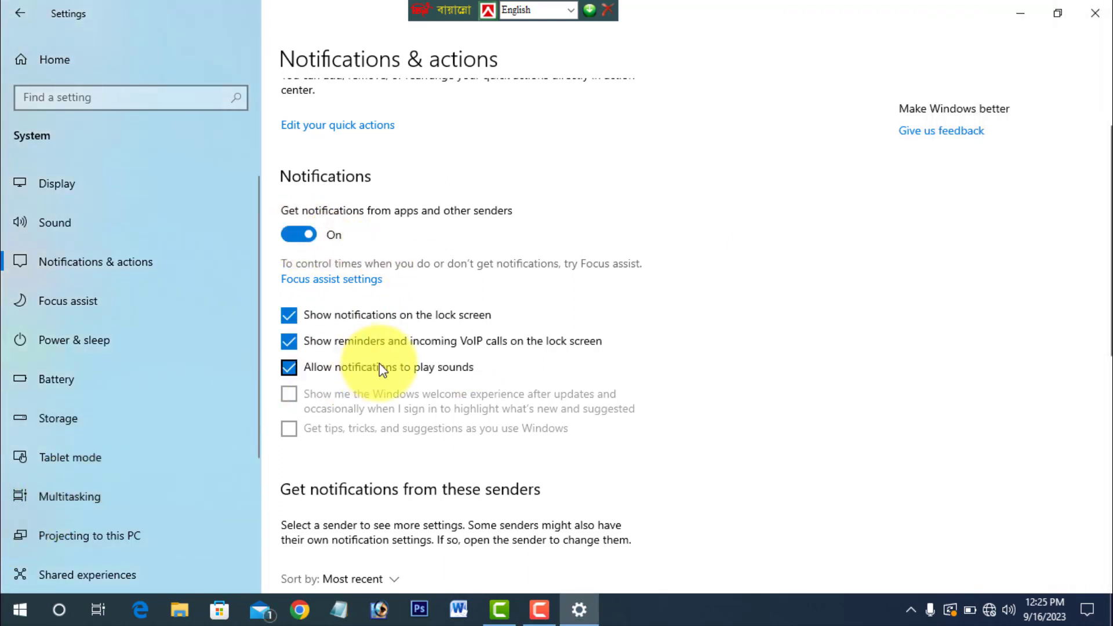
- Look through the list of notification senders and turn off notifications from Cortana
scroll(379, 363, "down", 3)
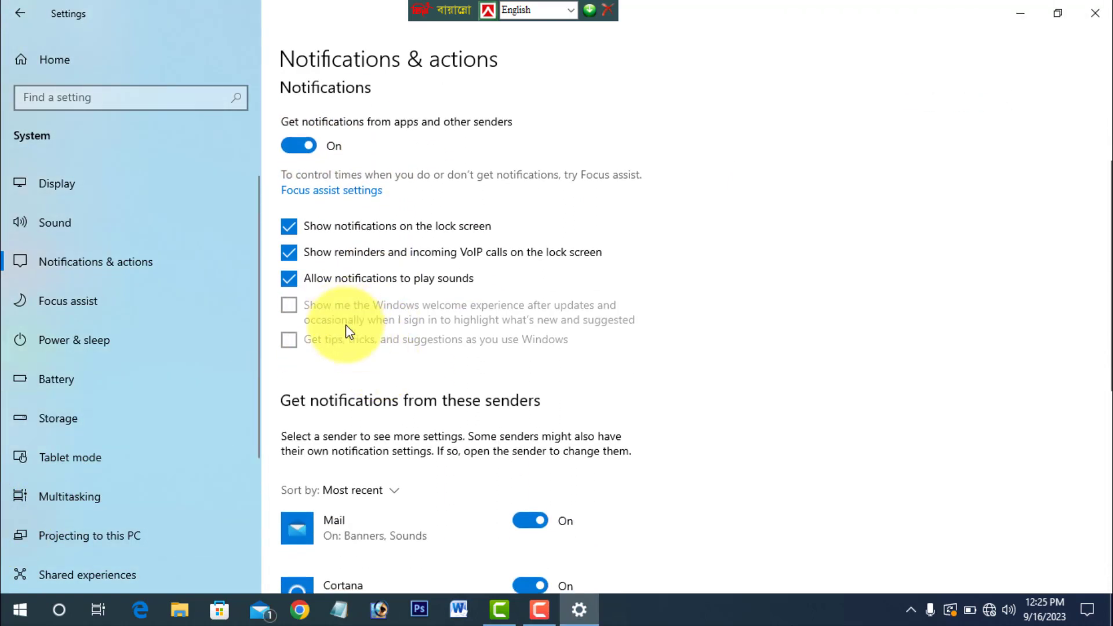
scroll(357, 337, "down", 5)
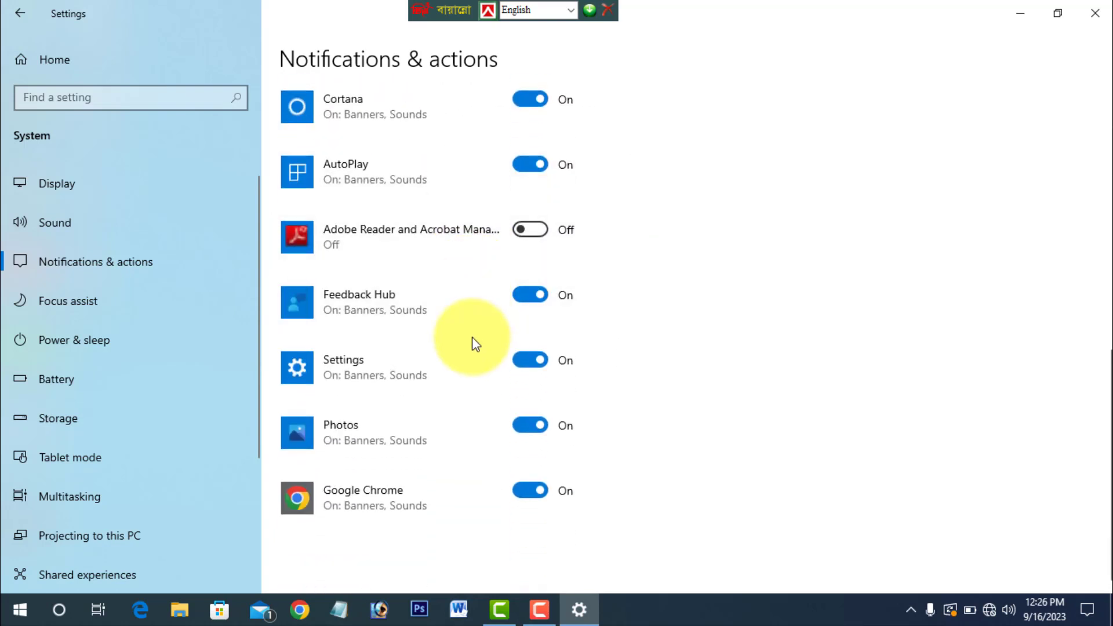
scroll(472, 336, "up", 1)
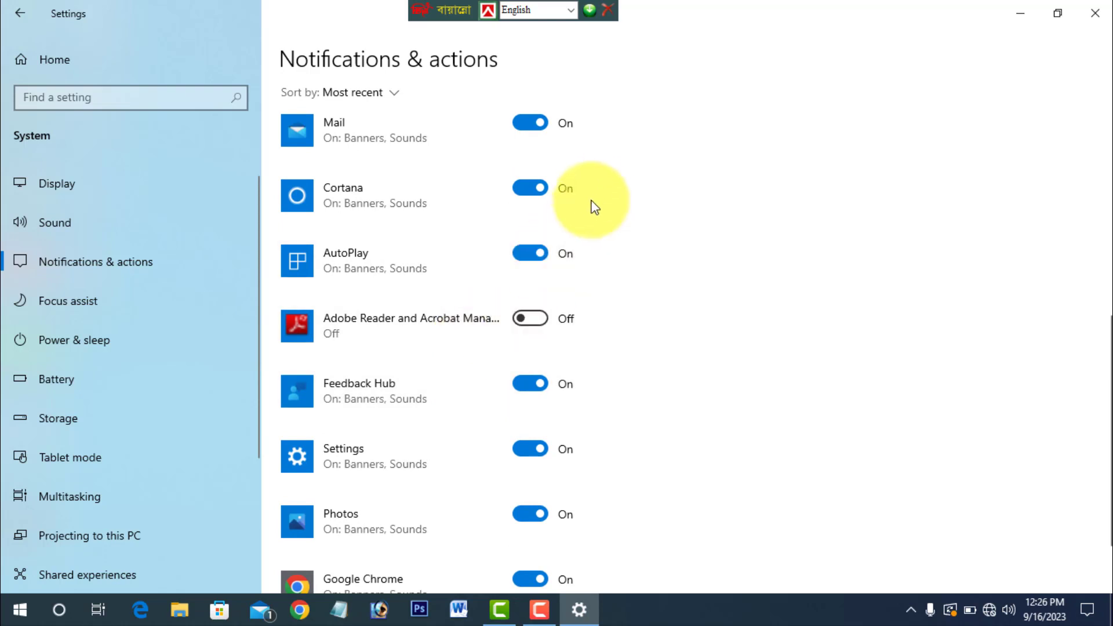
left_click(532, 195)
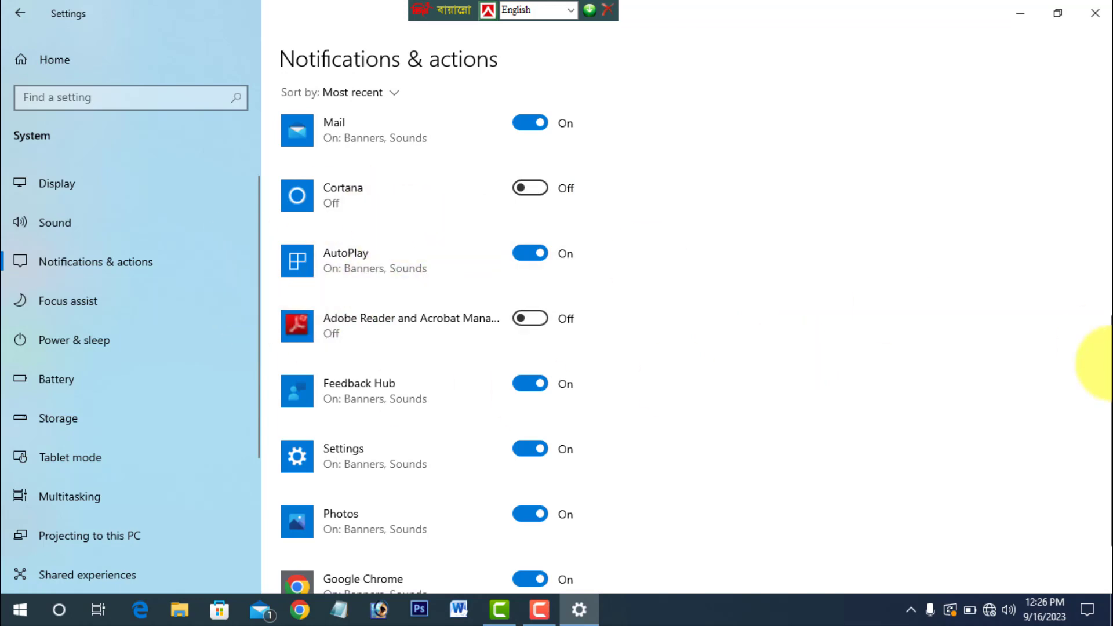
scroll(1103, 361, "up", 3)
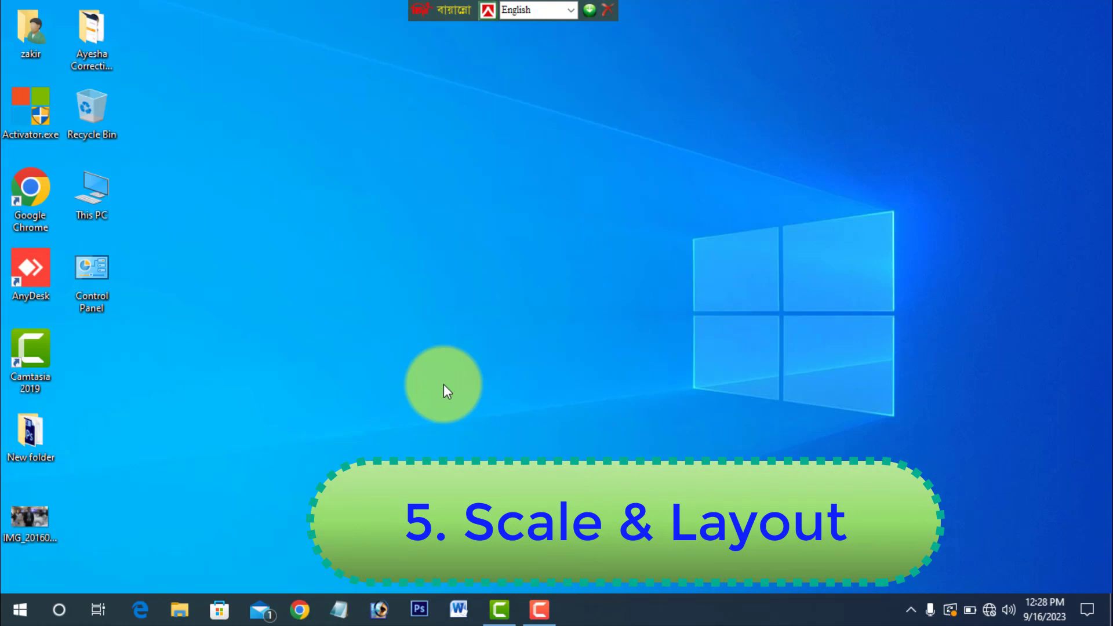
- Open the Display page in the System settings, set the size of text, apps and other items to 125% and check the desktop
left_click(19, 608)
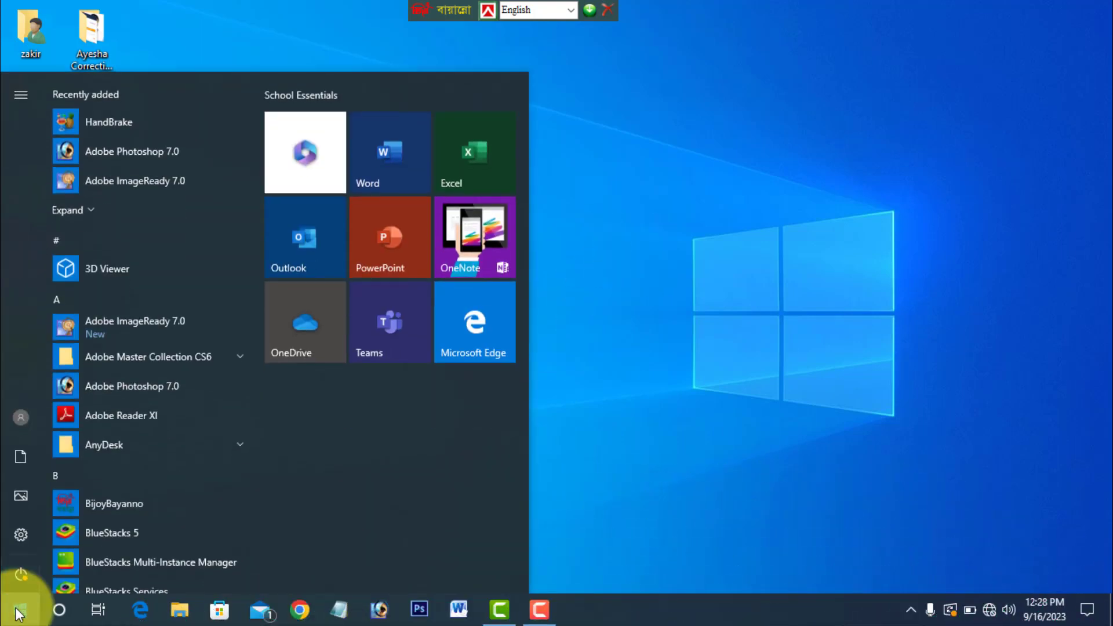
left_click(20, 542)
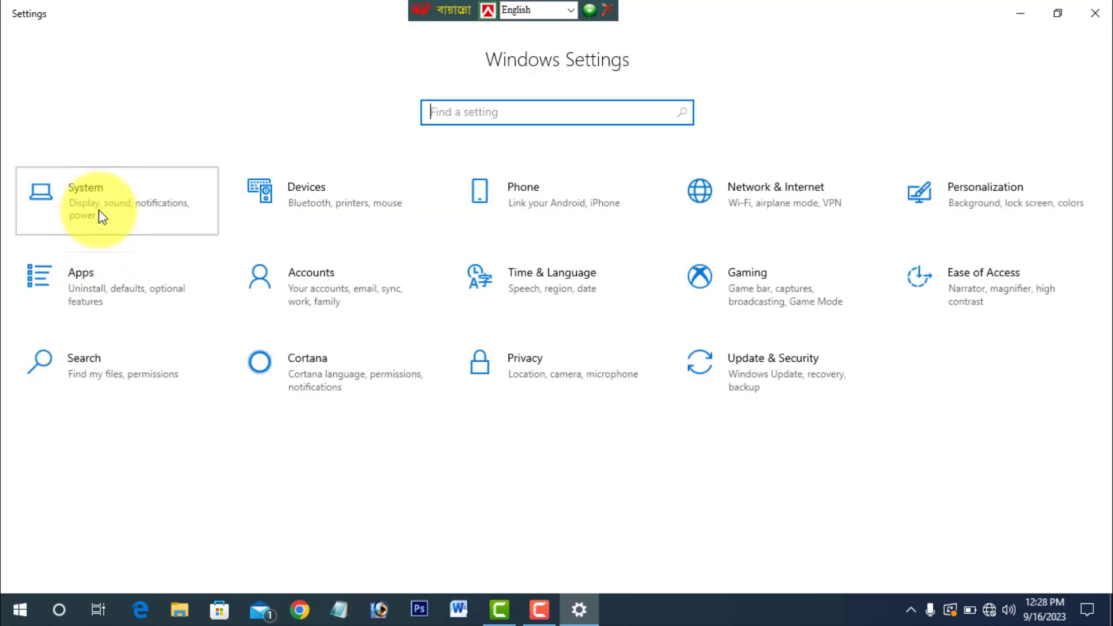
left_click(99, 211)
left_click(98, 216)
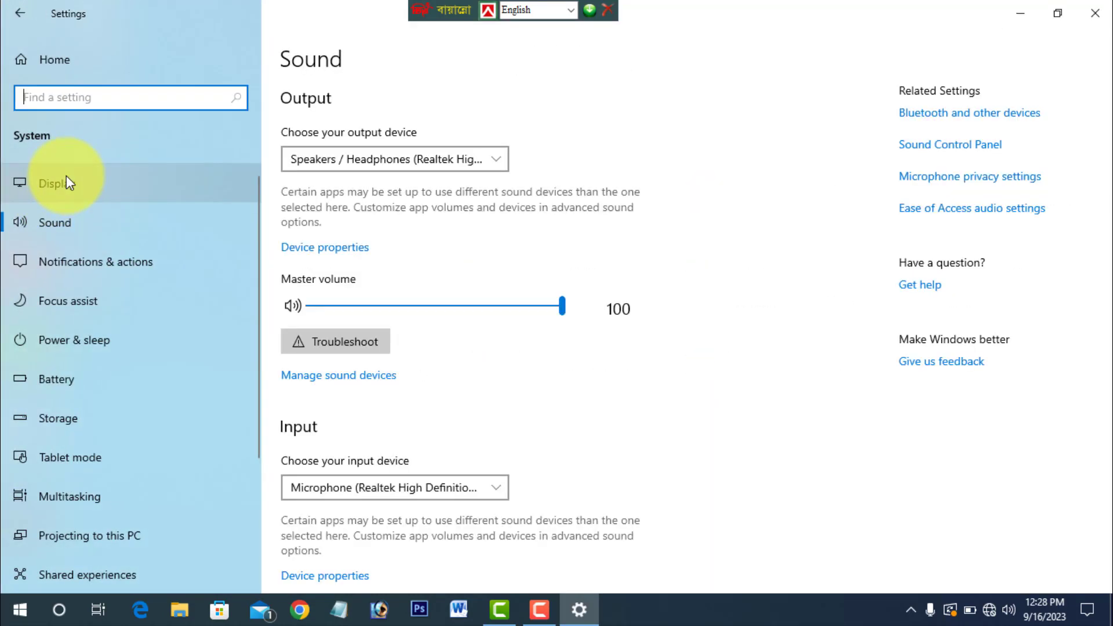
left_click(57, 183)
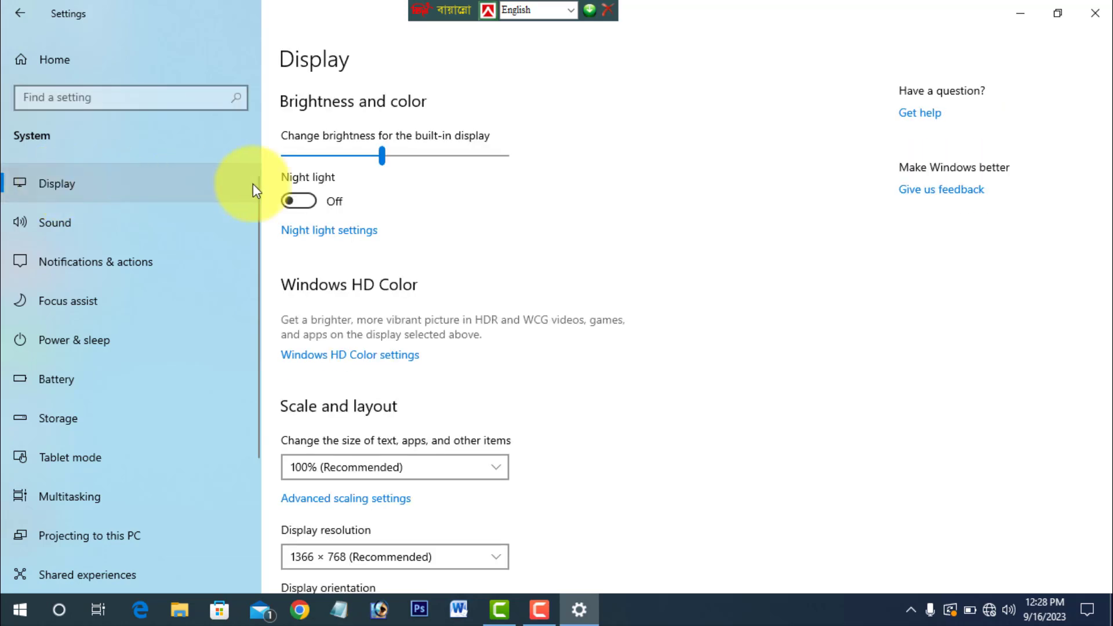
scroll(360, 278, "down", 5)
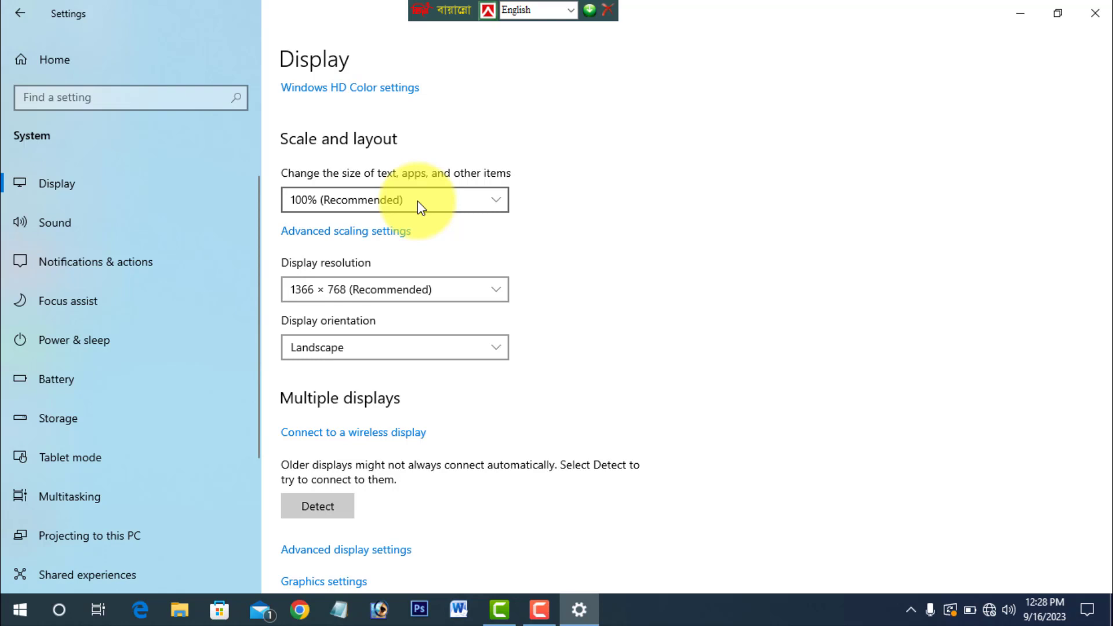
left_click(392, 200)
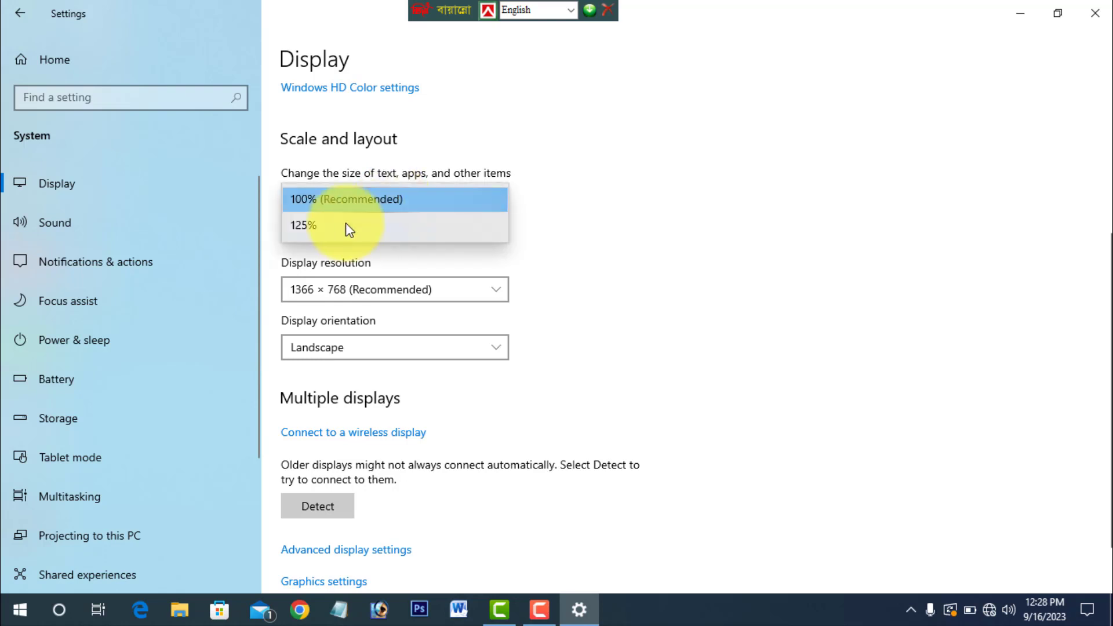
left_click(347, 229)
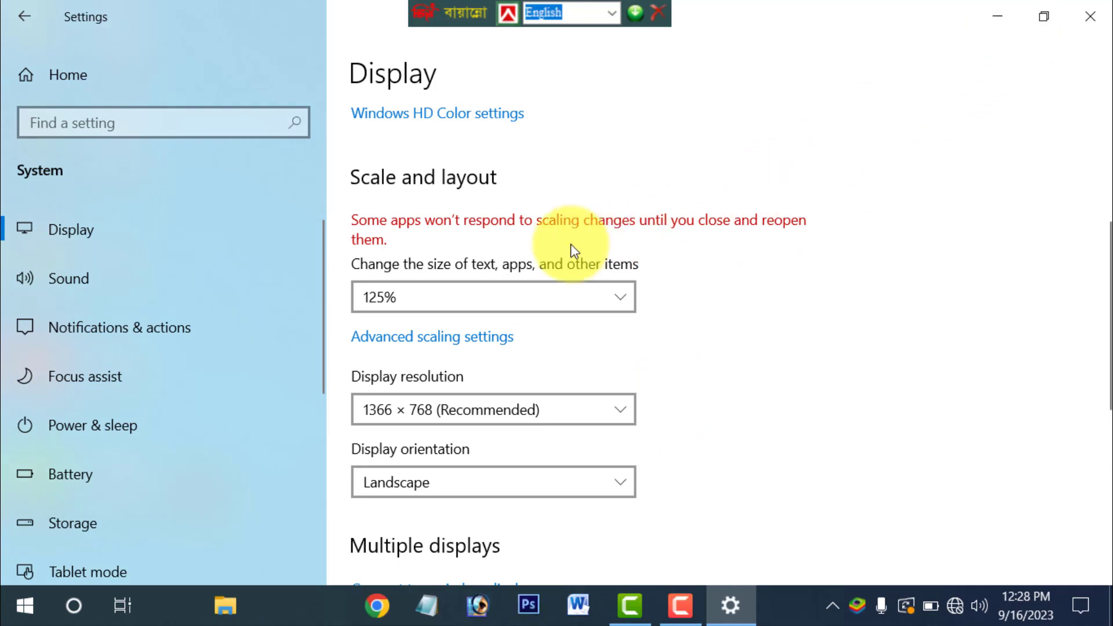
left_click(997, 16)
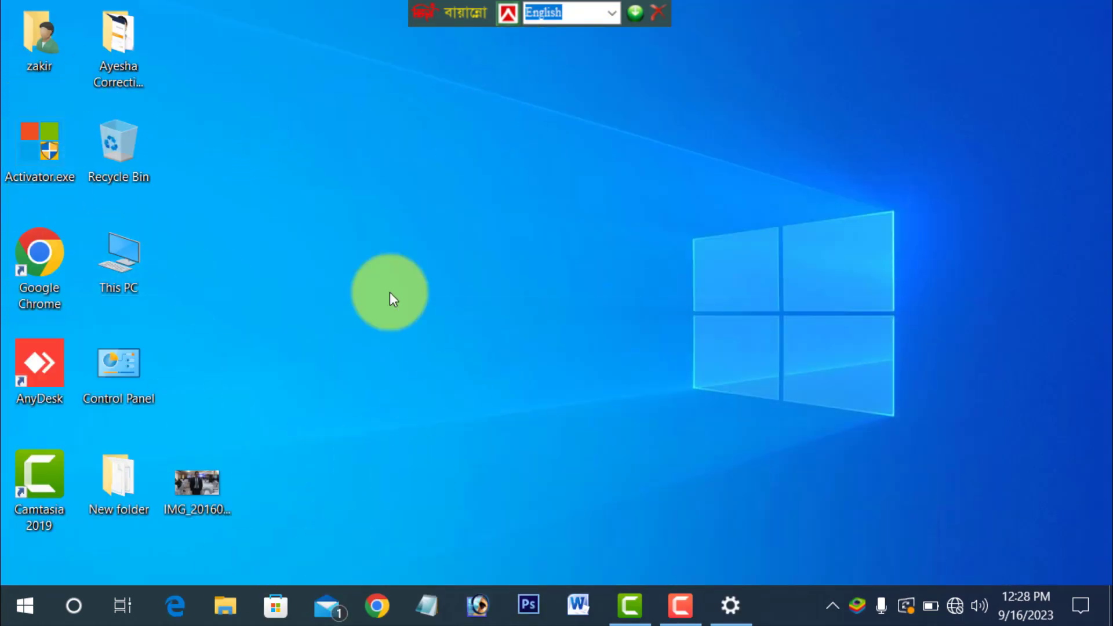
left_click(733, 606)
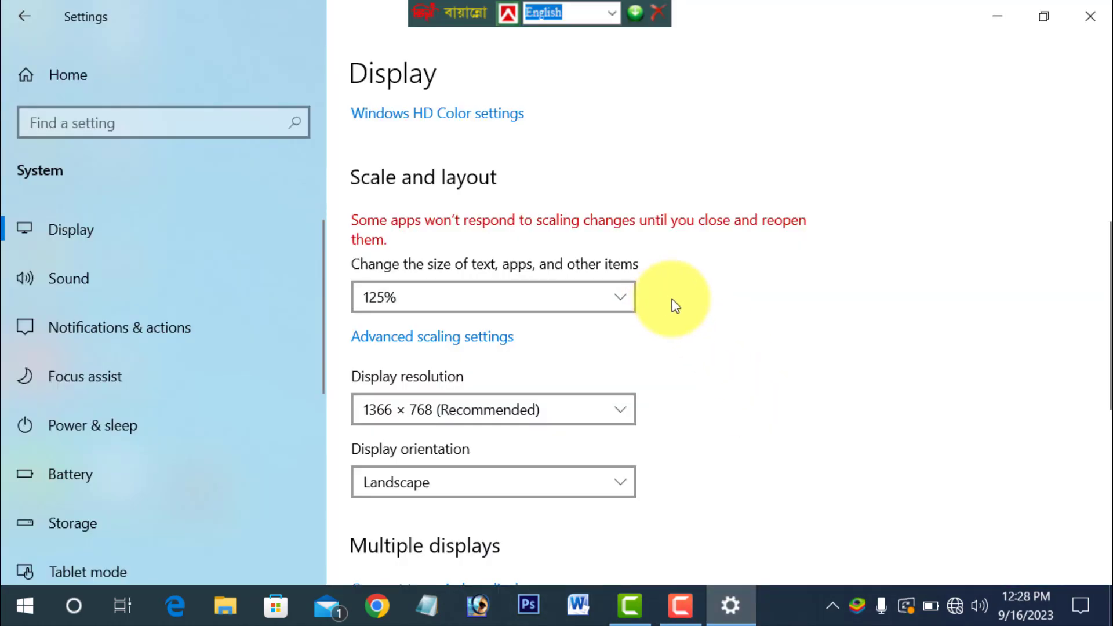
- Set the size of text, apps and other items back to 100% (Recommended) and close Settings
left_click(531, 296)
left_click(374, 262)
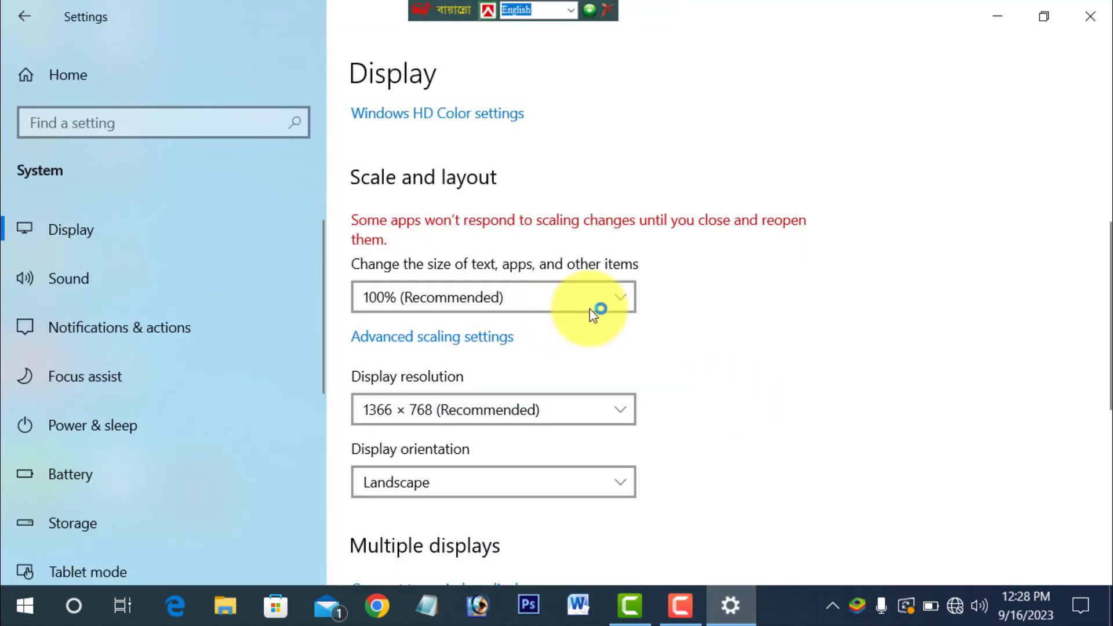
left_click(1095, 12)
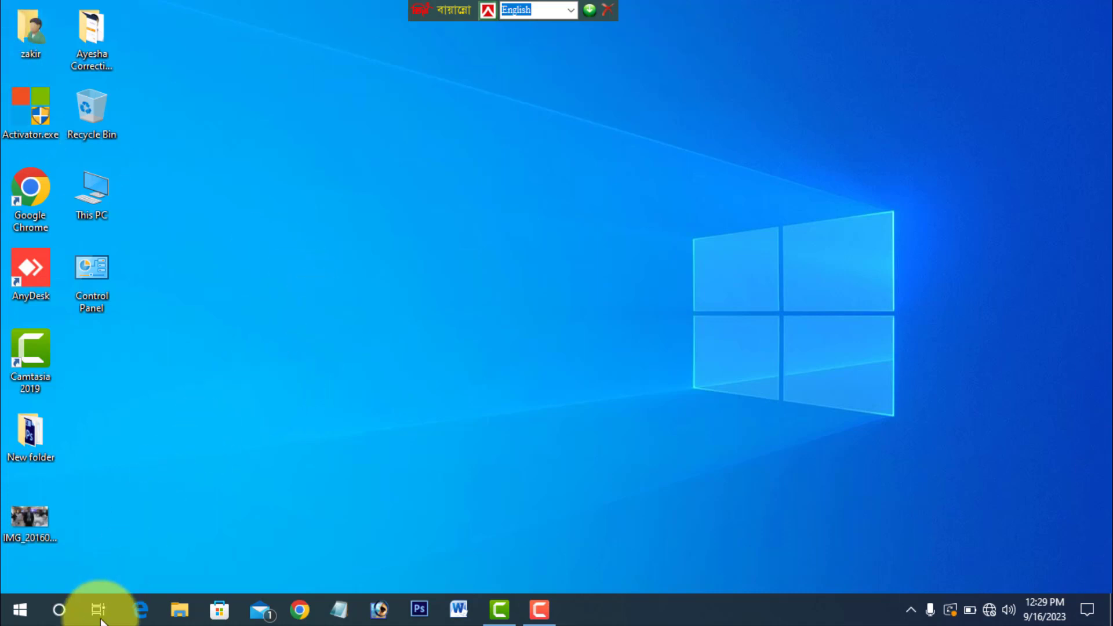
- Open the Storage page in the System settings and turn on Storage Sense
left_click(19, 609)
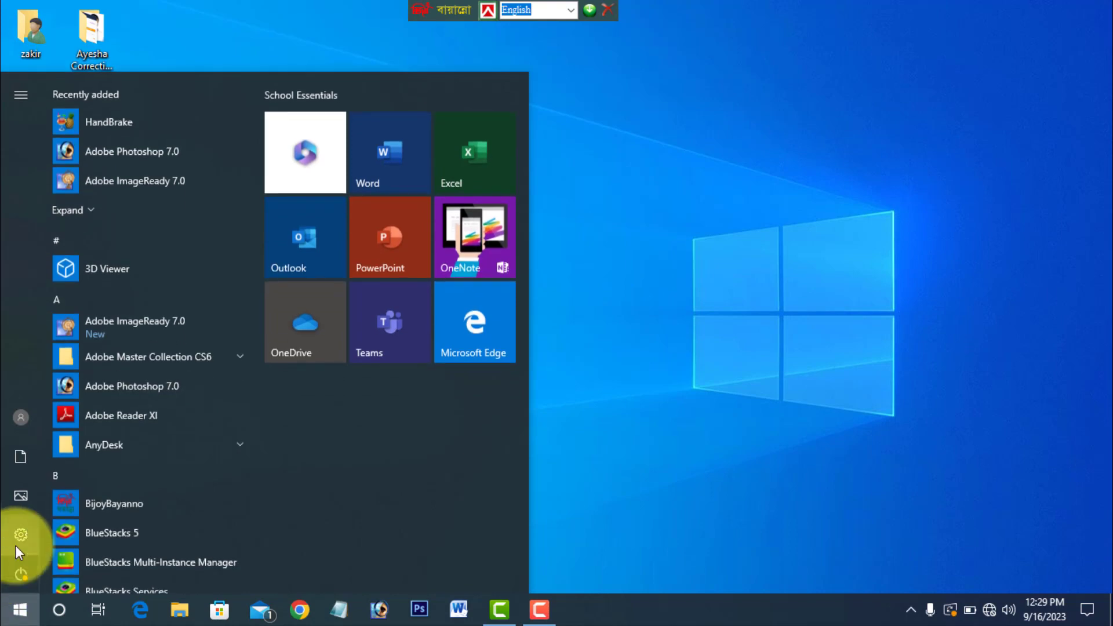
left_click(16, 535)
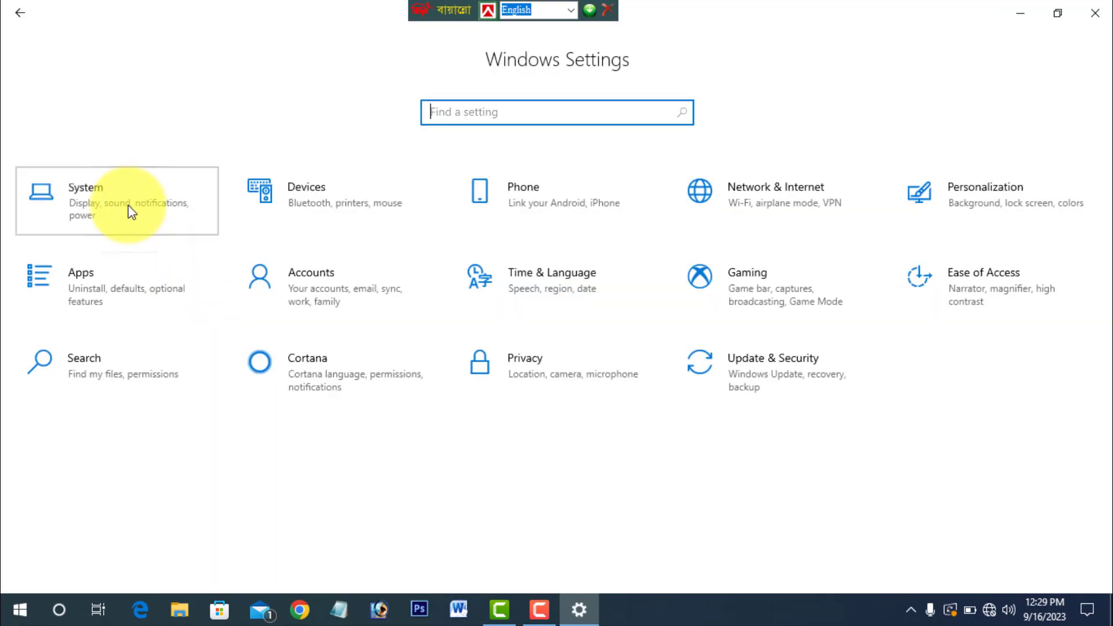
left_click(129, 208)
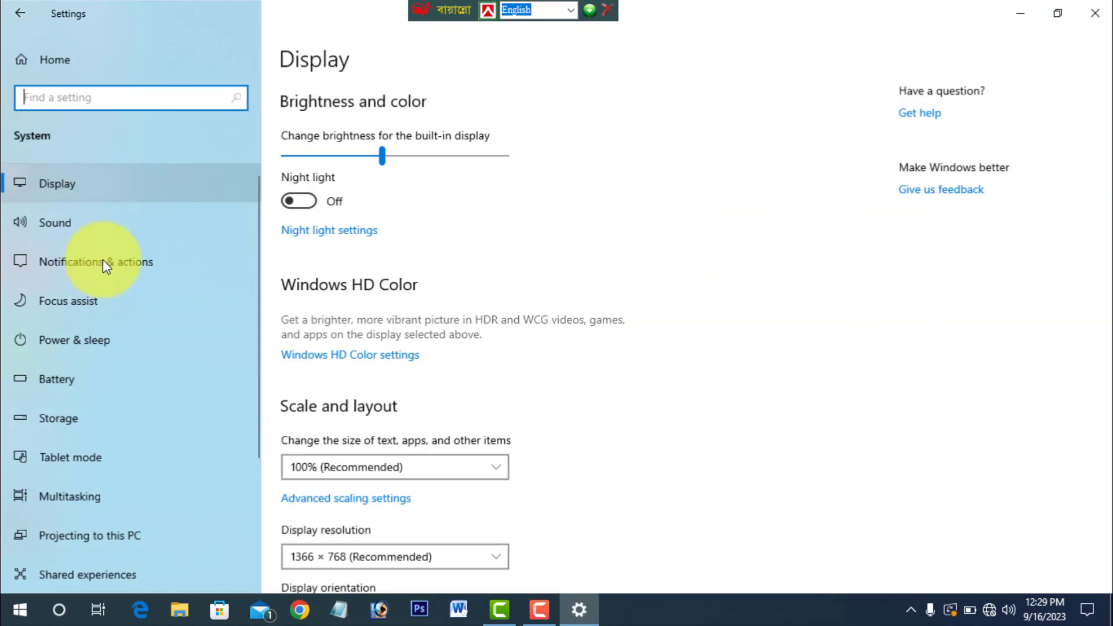
left_click(64, 419)
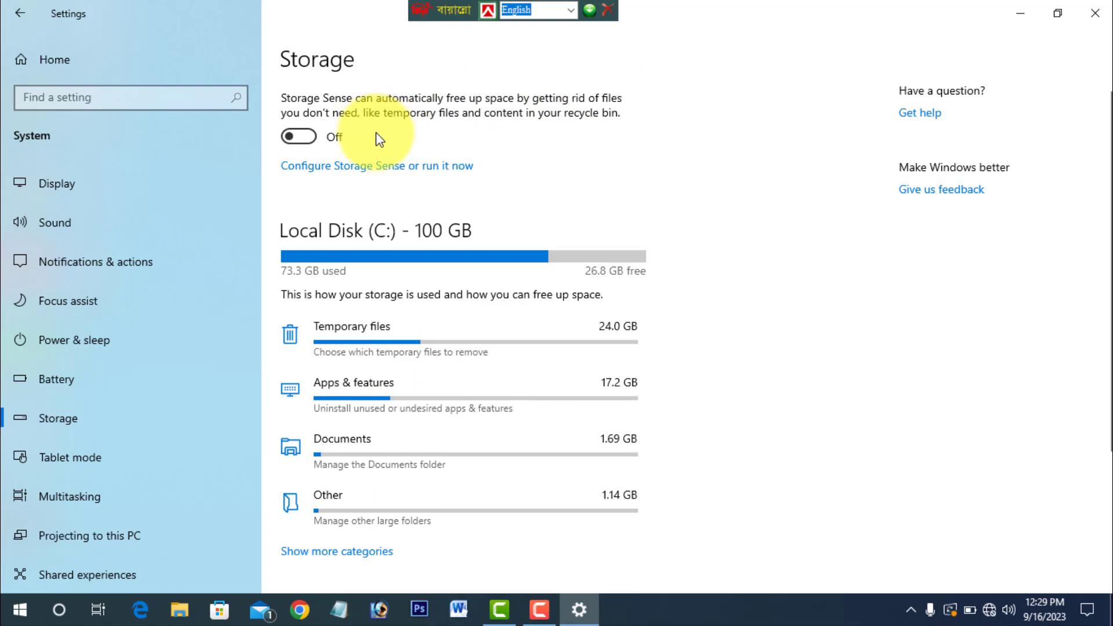
left_click(298, 137)
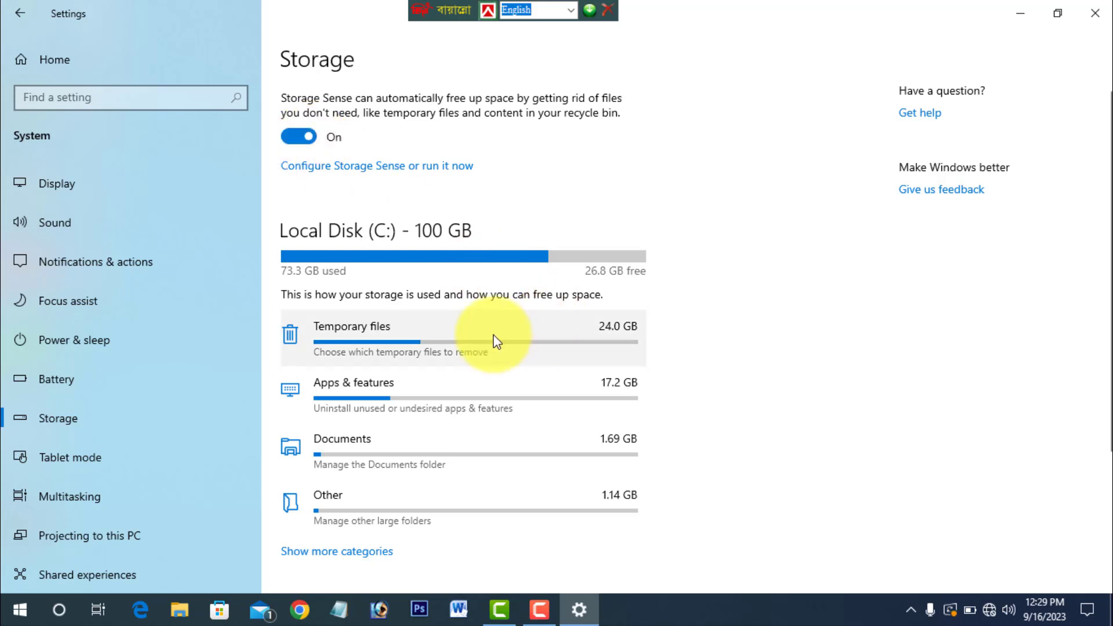
- Expand the list of storage categories for Local Disk (C:) and look through the space each category uses
scroll(348, 345, "down", 2)
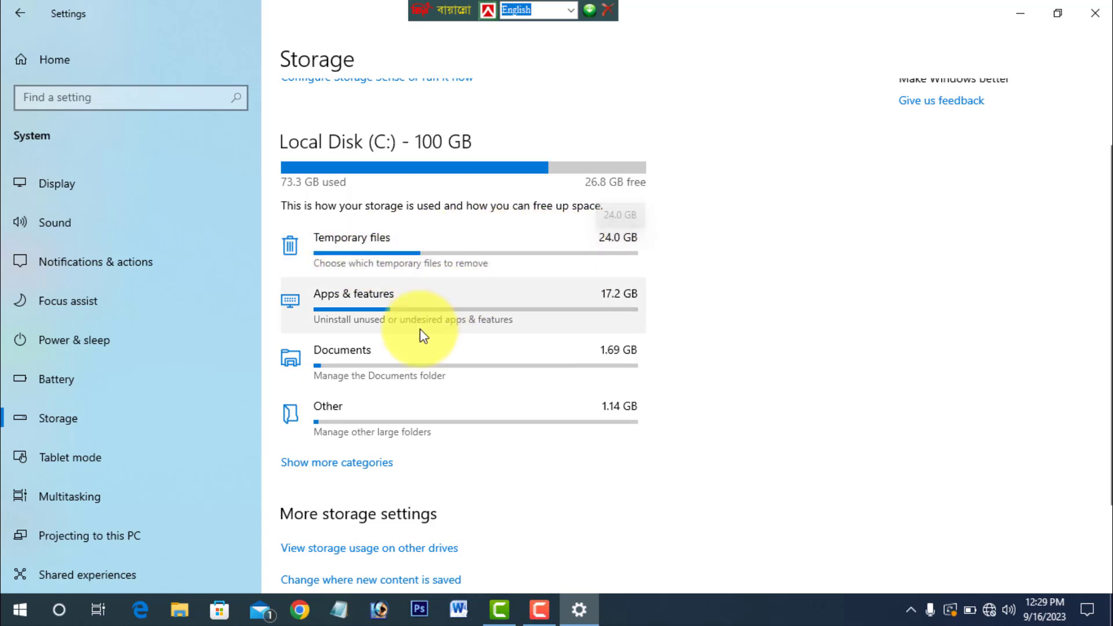
scroll(430, 323, "down", 2)
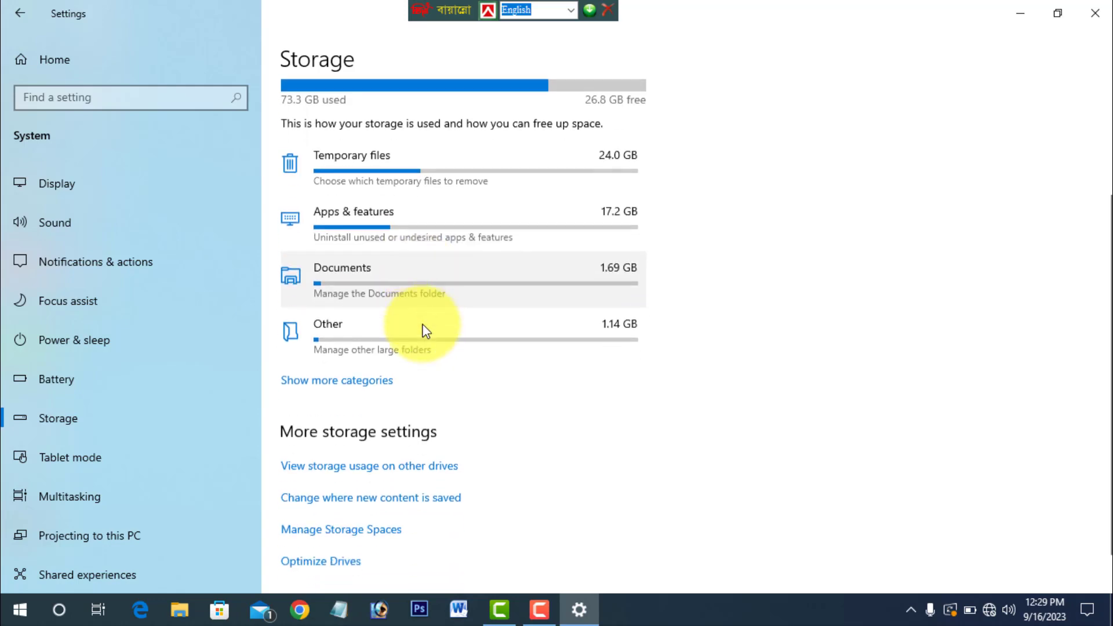
scroll(423, 330, "up", 4)
scroll(422, 329, "down", 3)
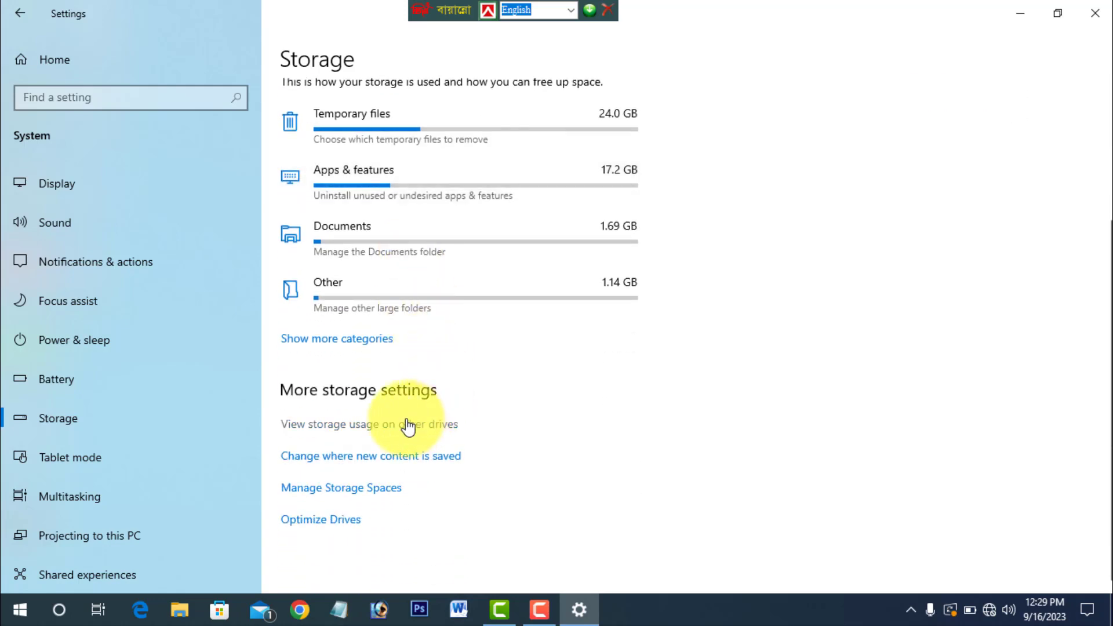
left_click(353, 340)
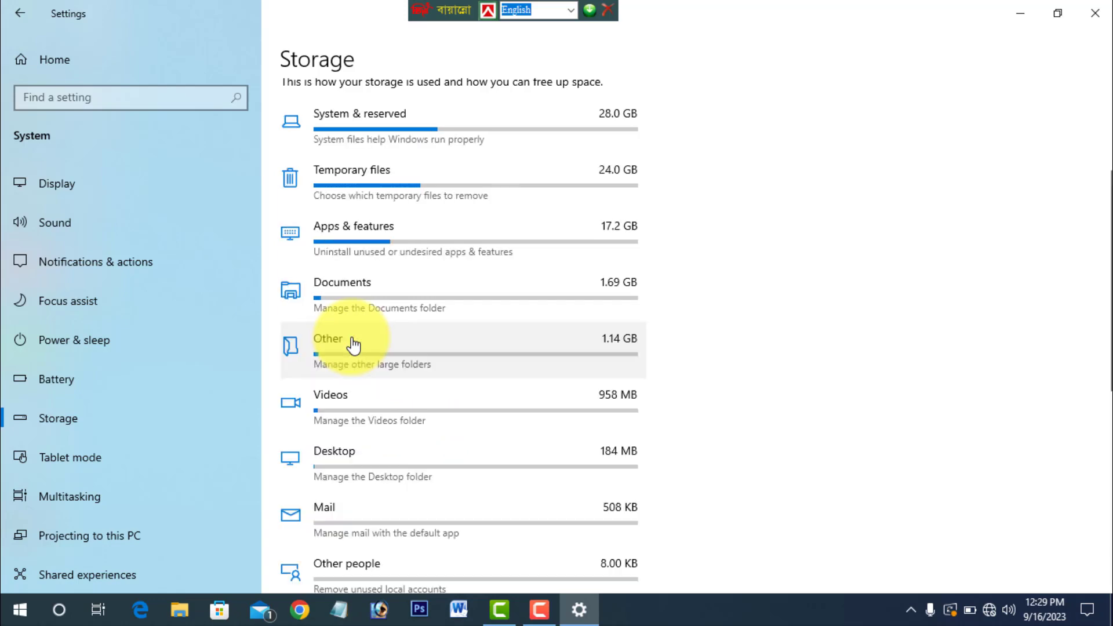
scroll(555, 229, "down", 6)
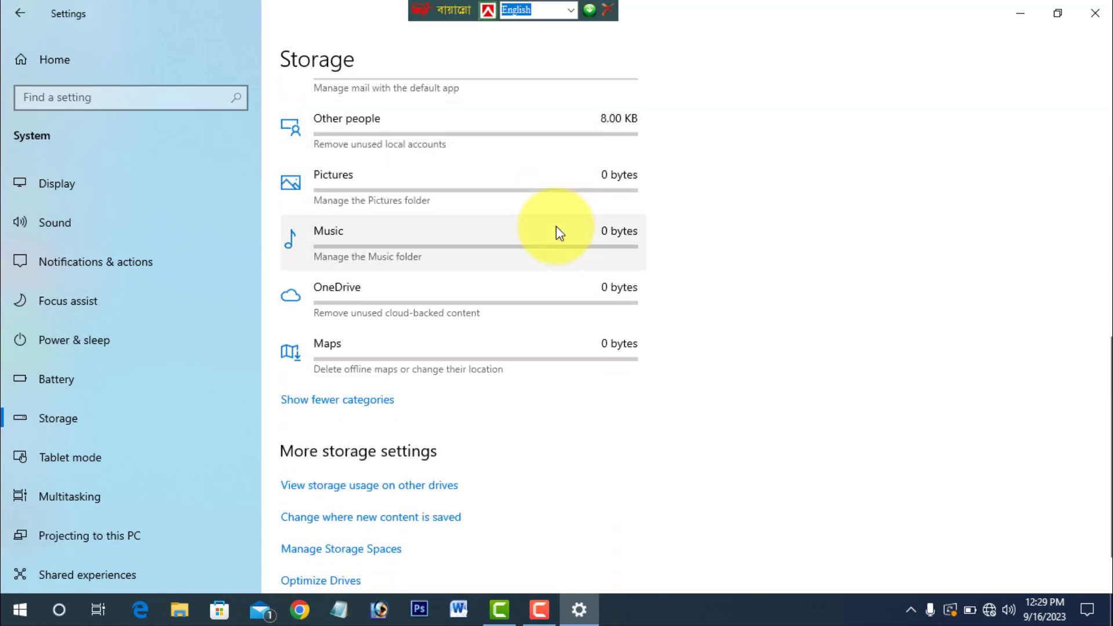
scroll(555, 226, "down", 1)
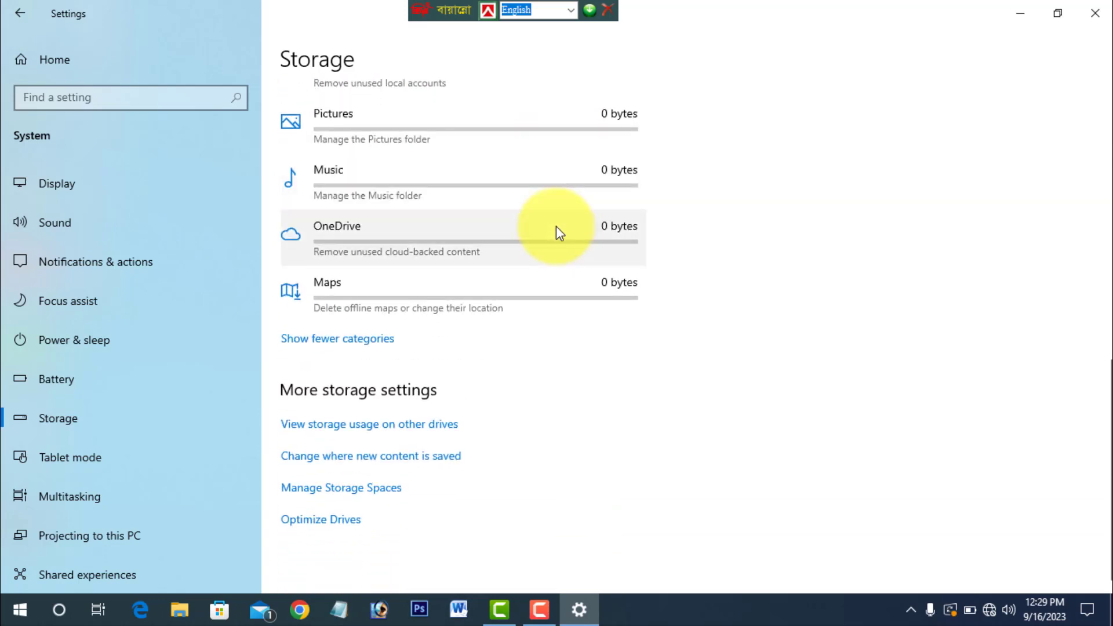
scroll(555, 226, "up", 6)
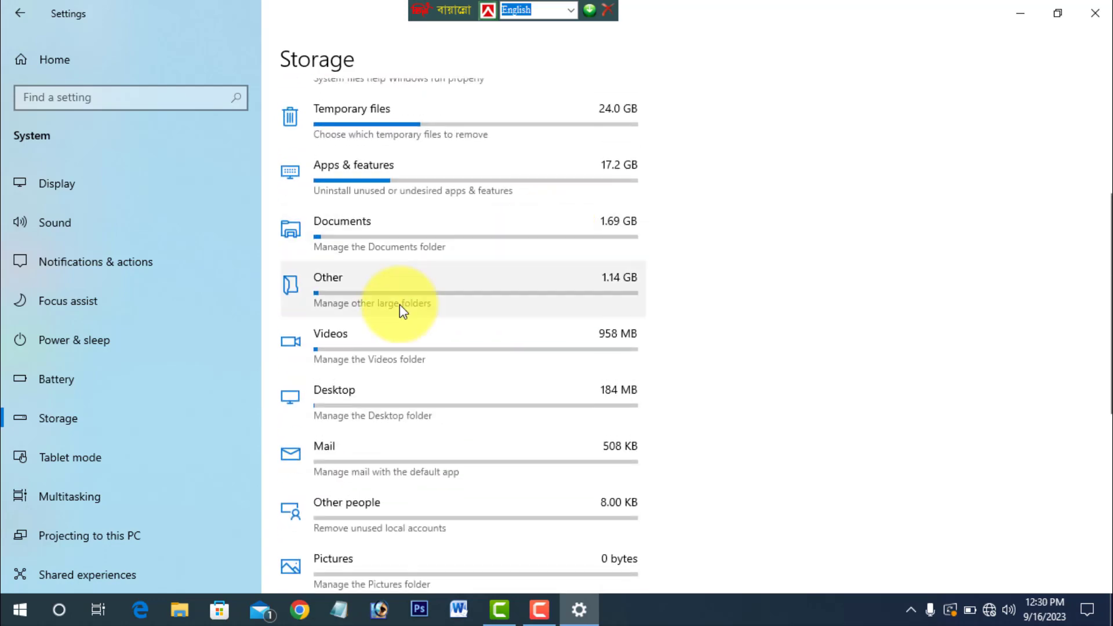
scroll(399, 304, "up", 4)
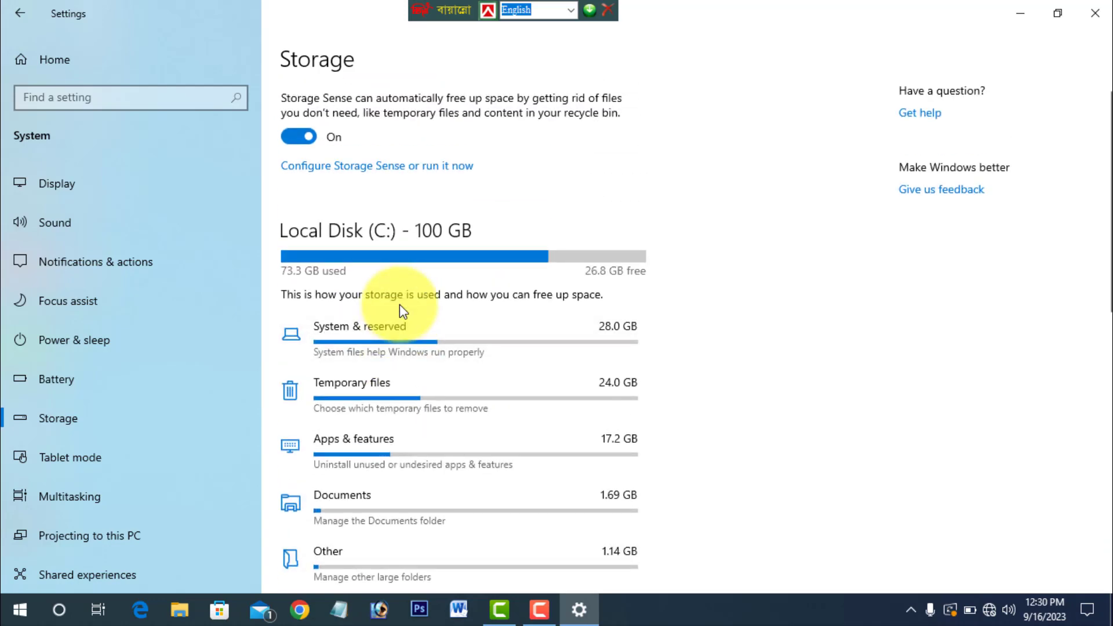
scroll(400, 307, "down", 4)
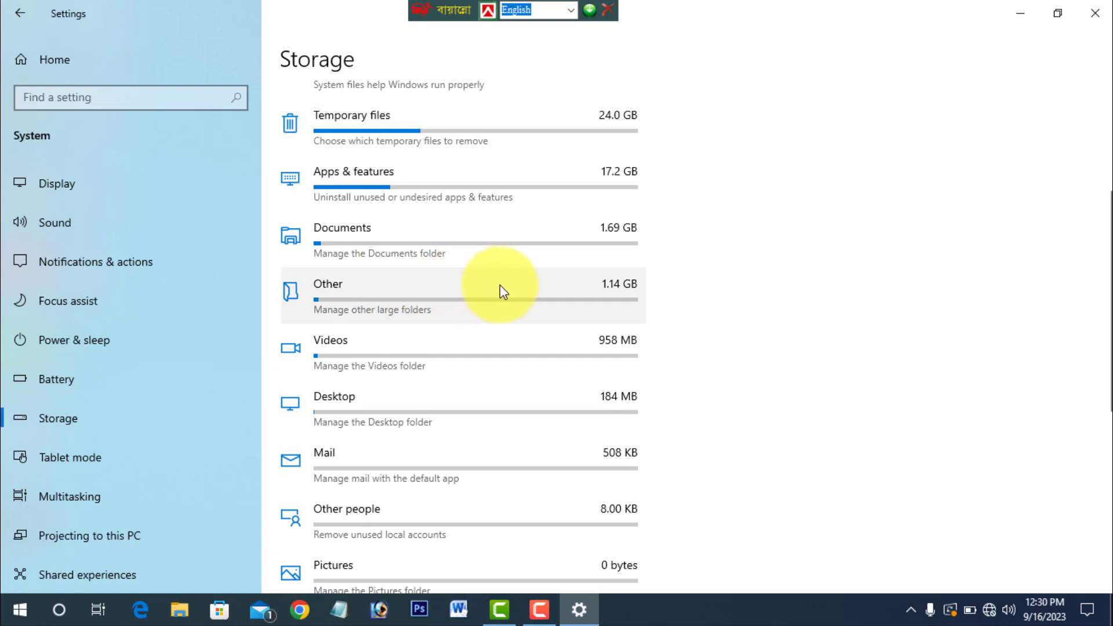
scroll(499, 284, "down", 1)
scroll(500, 290, "down", 2)
scroll(500, 290, "down", 3)
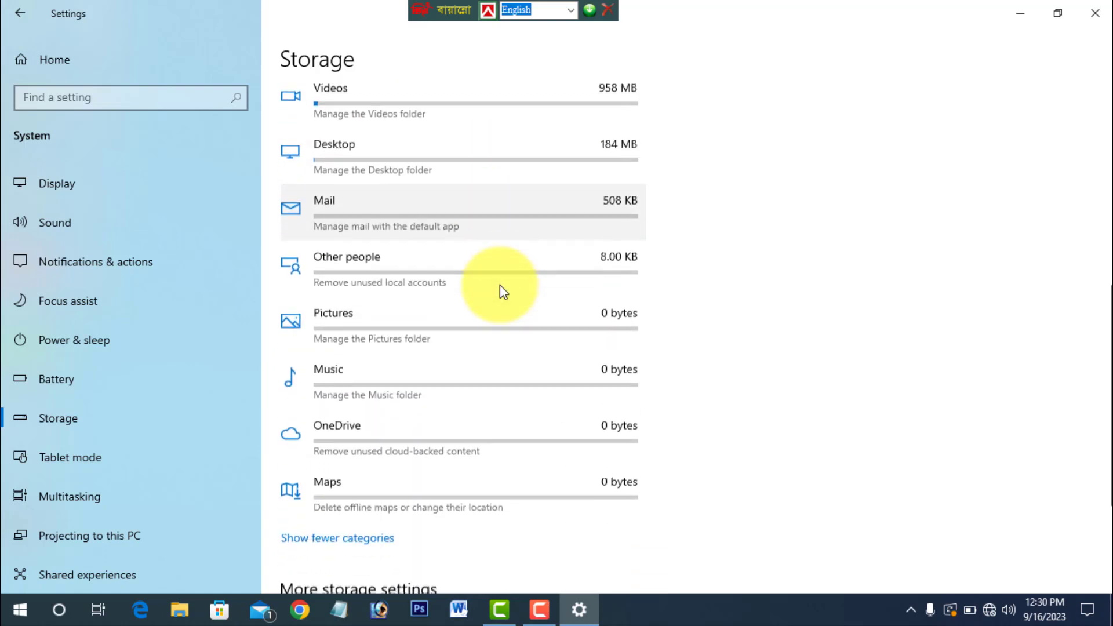
- View the Pictures folder from the Pictures storage category, close it and return to the Storage page
left_click(443, 236)
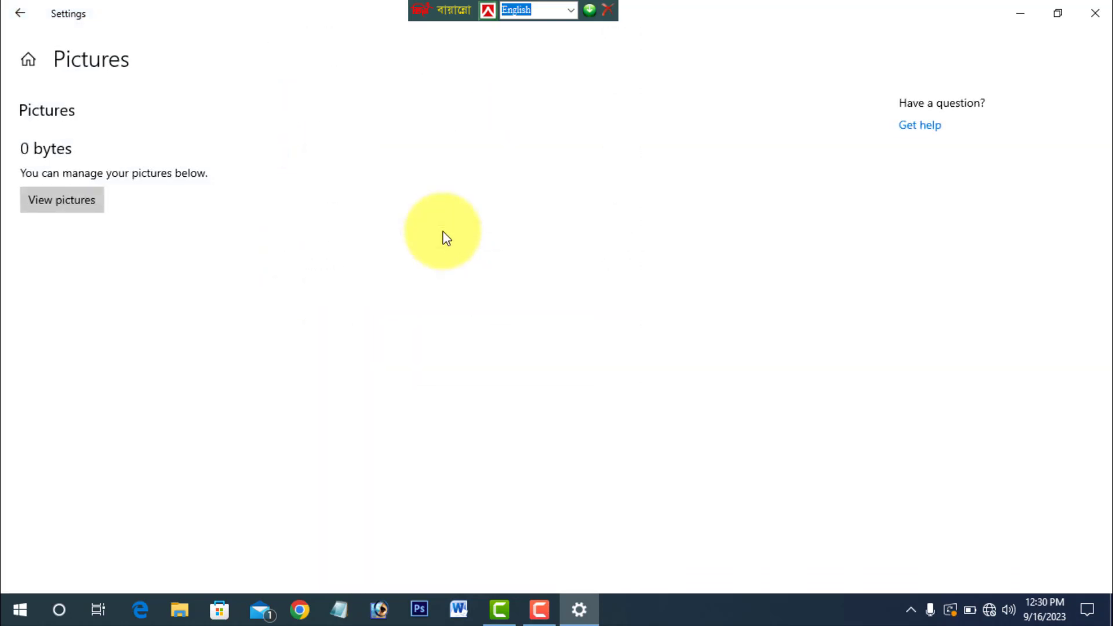
left_click(72, 212)
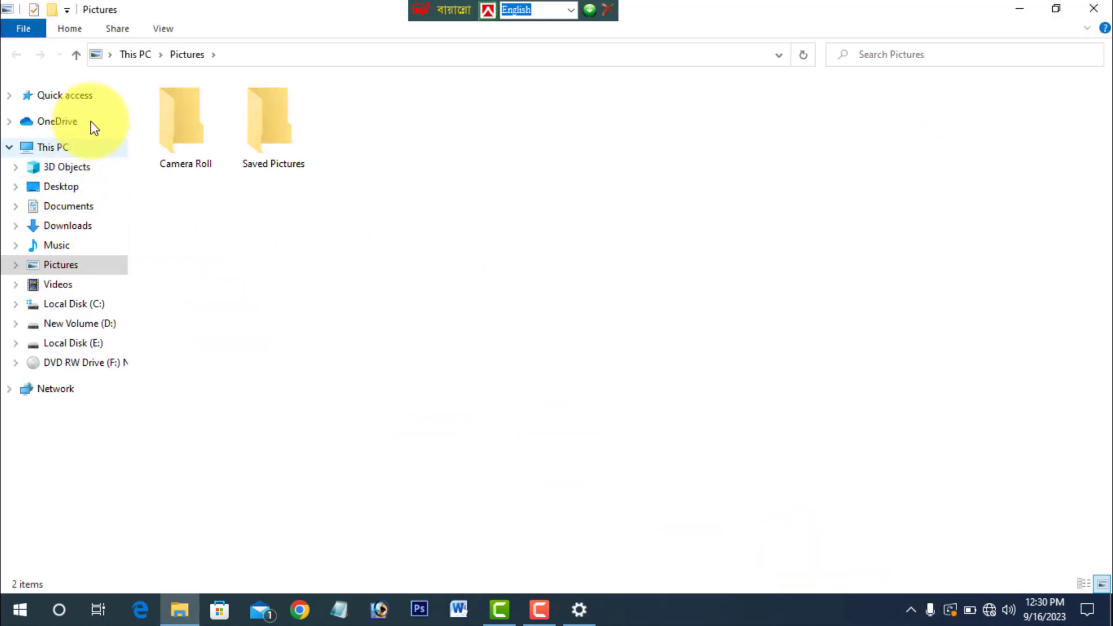
left_click(1091, 10)
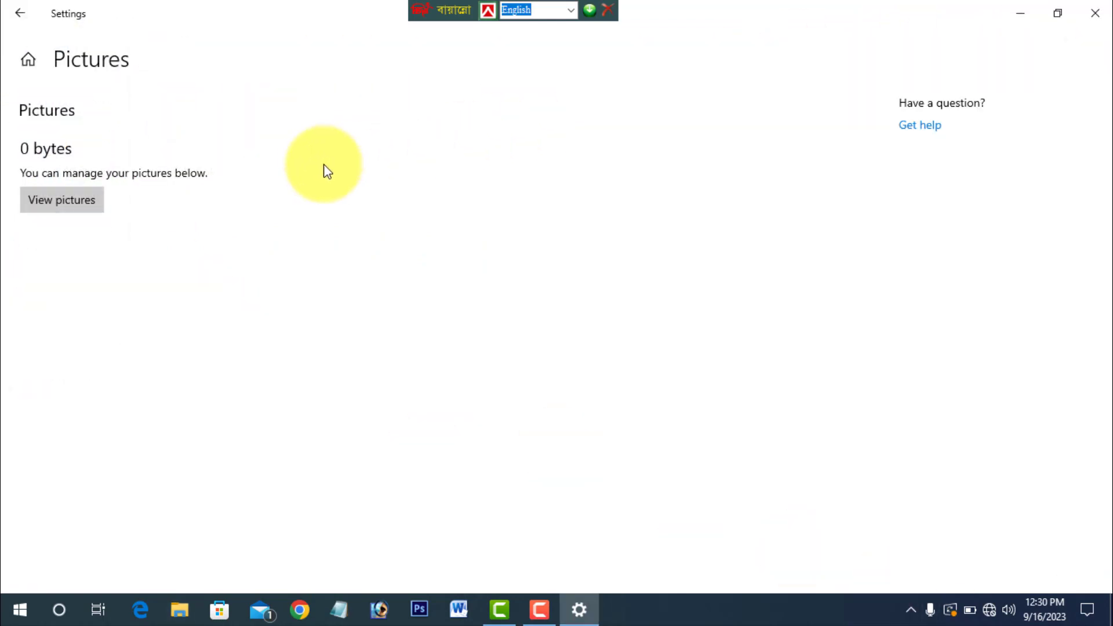
left_click(23, 12)
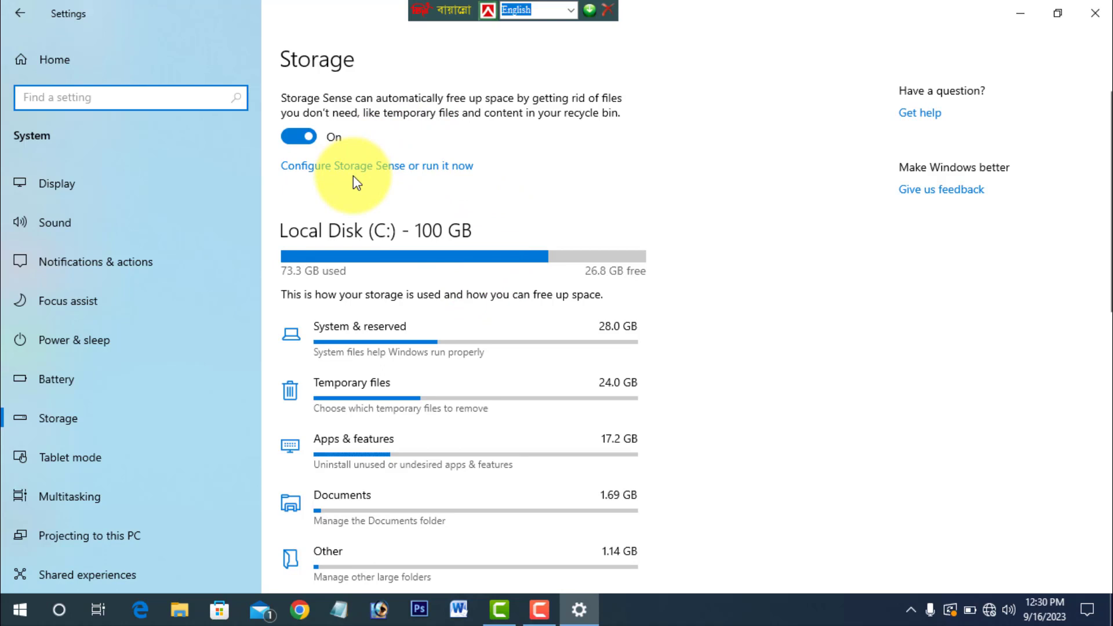
- Open the Storage Sense configuration and review the run schedule choices and temporary file options without changing them
left_click(372, 173)
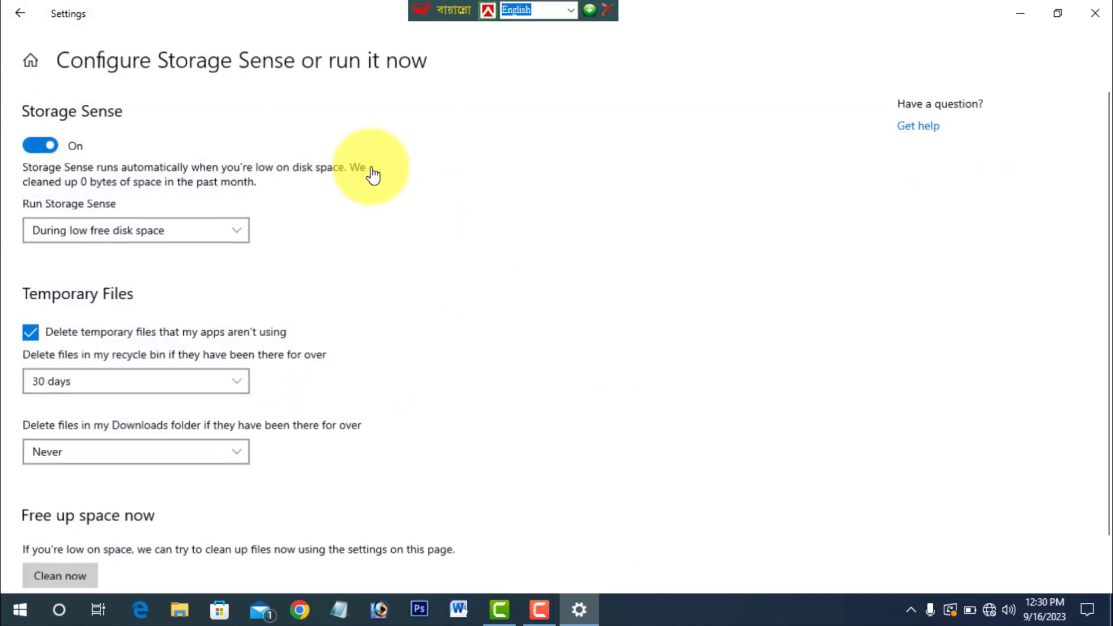
left_click(175, 225)
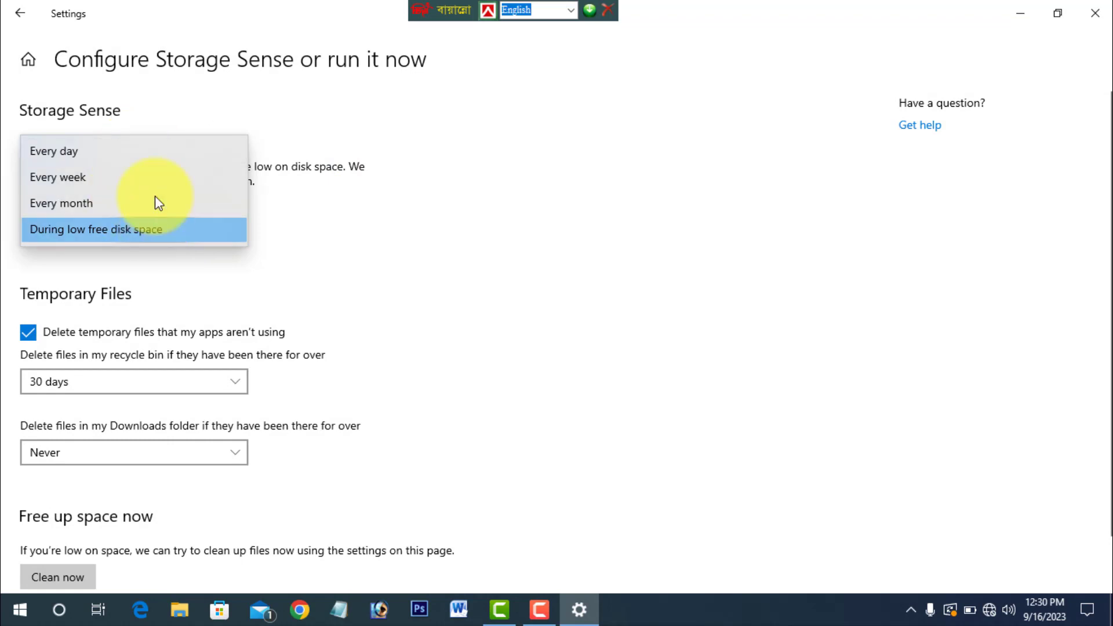
left_click(332, 245)
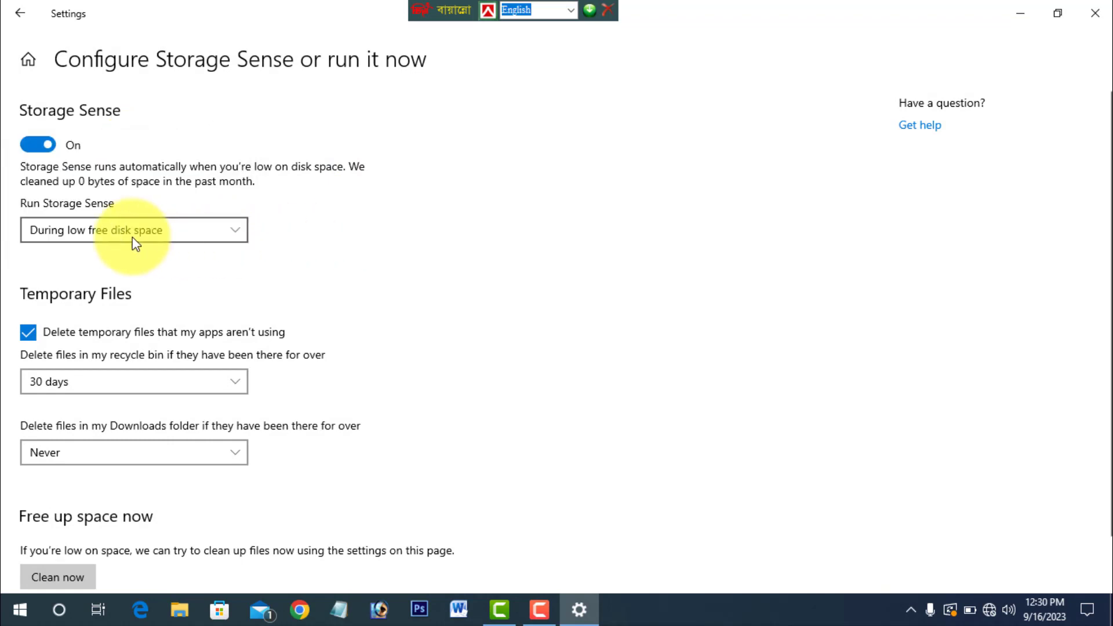
left_click(182, 233)
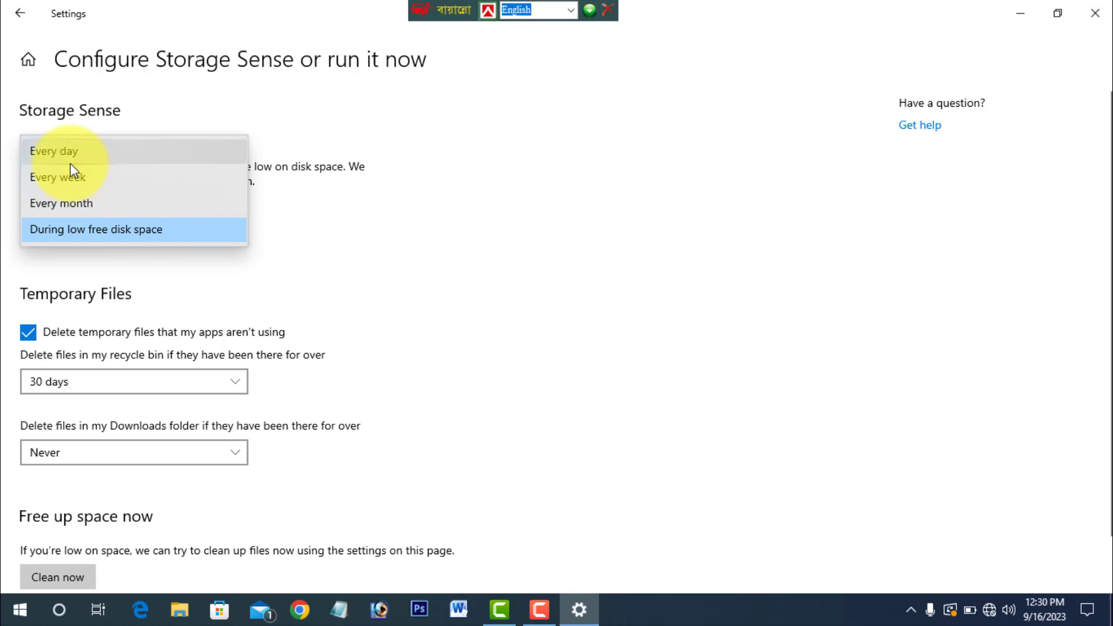
left_click(317, 240)
scroll(316, 240, "down", 1)
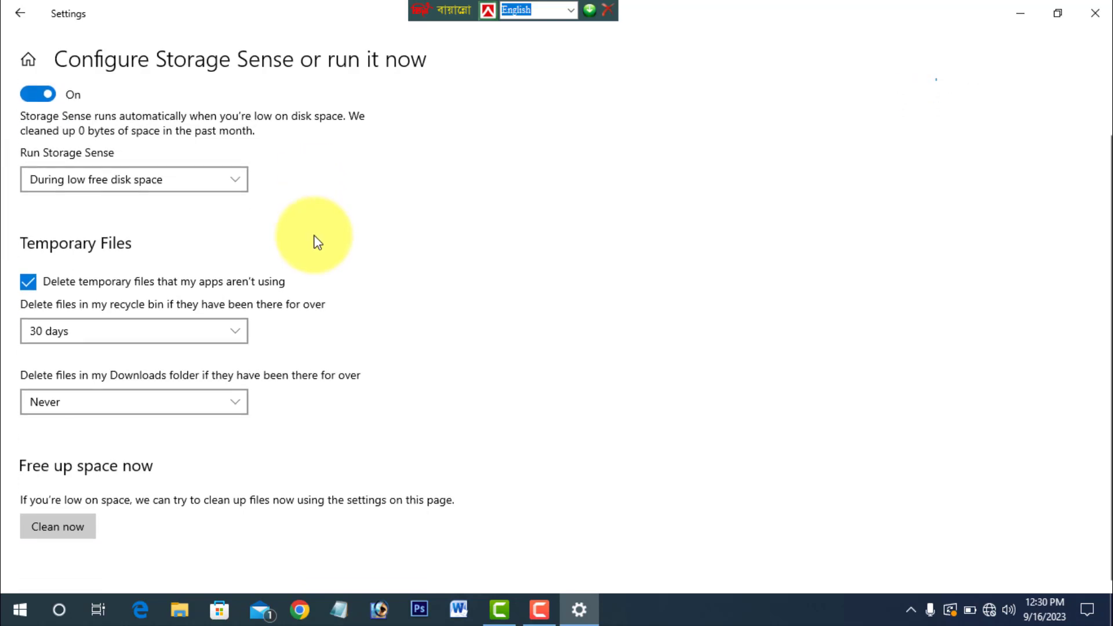
- Set the recycle bin deletion period in Storage Sense to 1 day and return it to 30 days
left_click(200, 332)
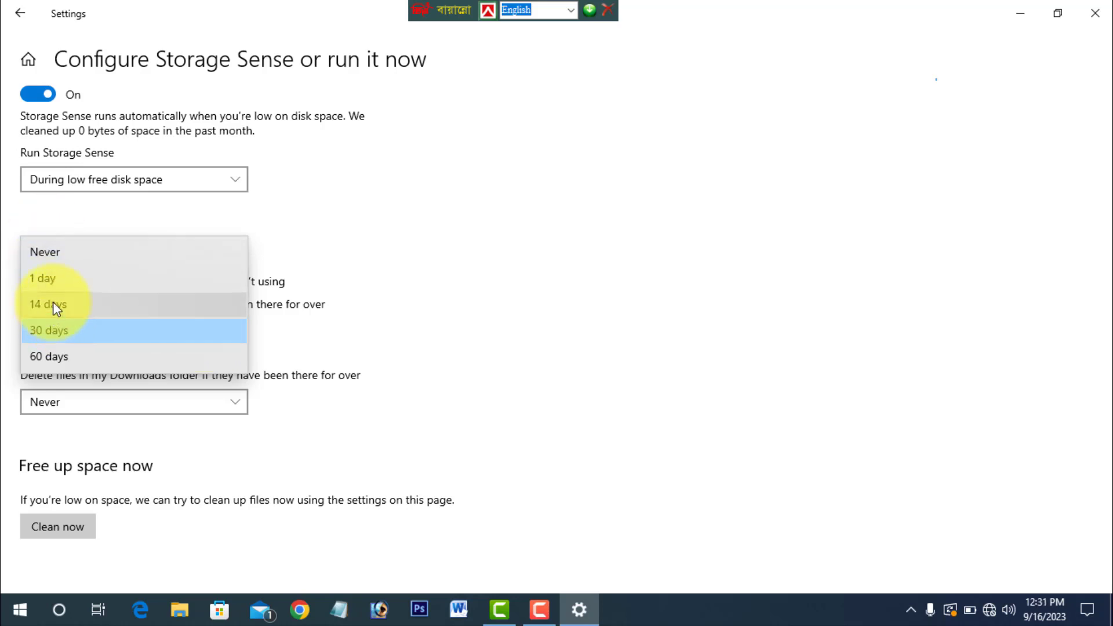
left_click(52, 281)
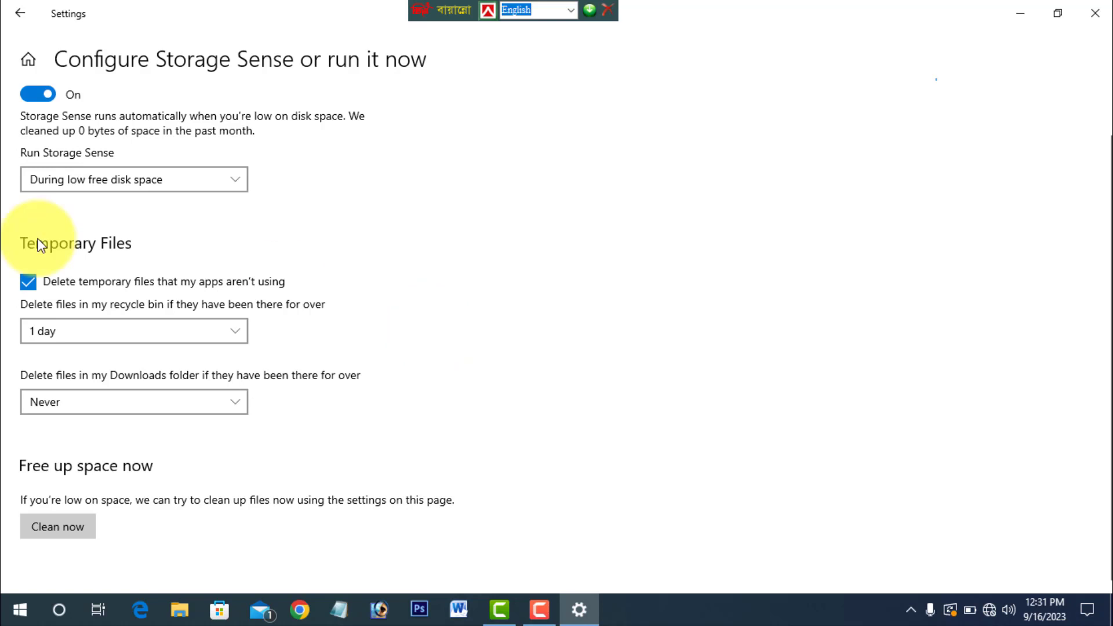
left_click(134, 331)
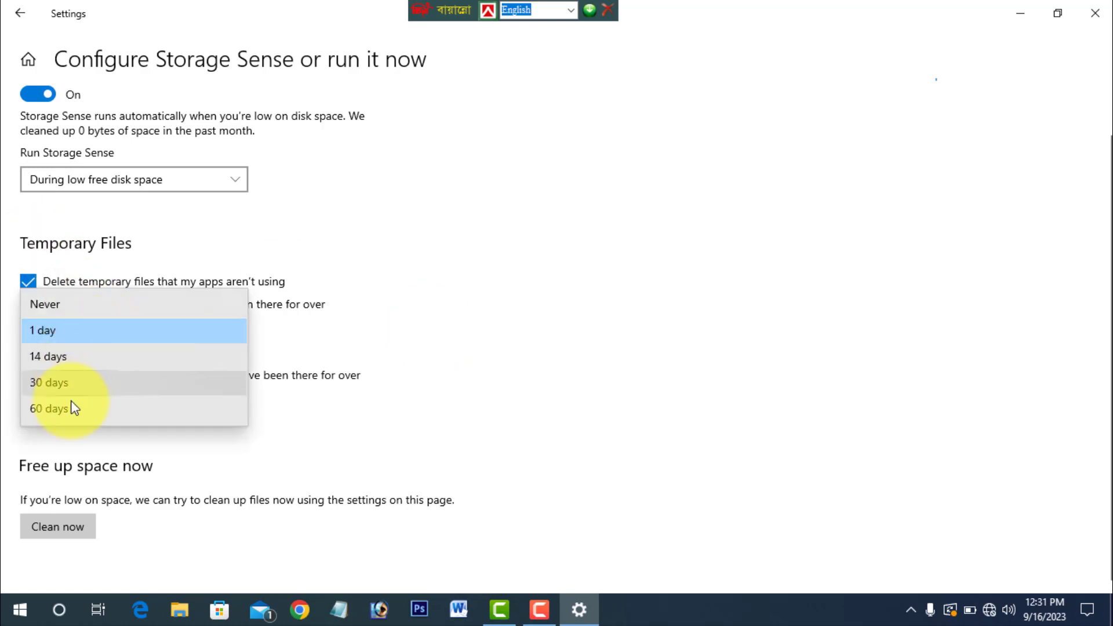
left_click(52, 387)
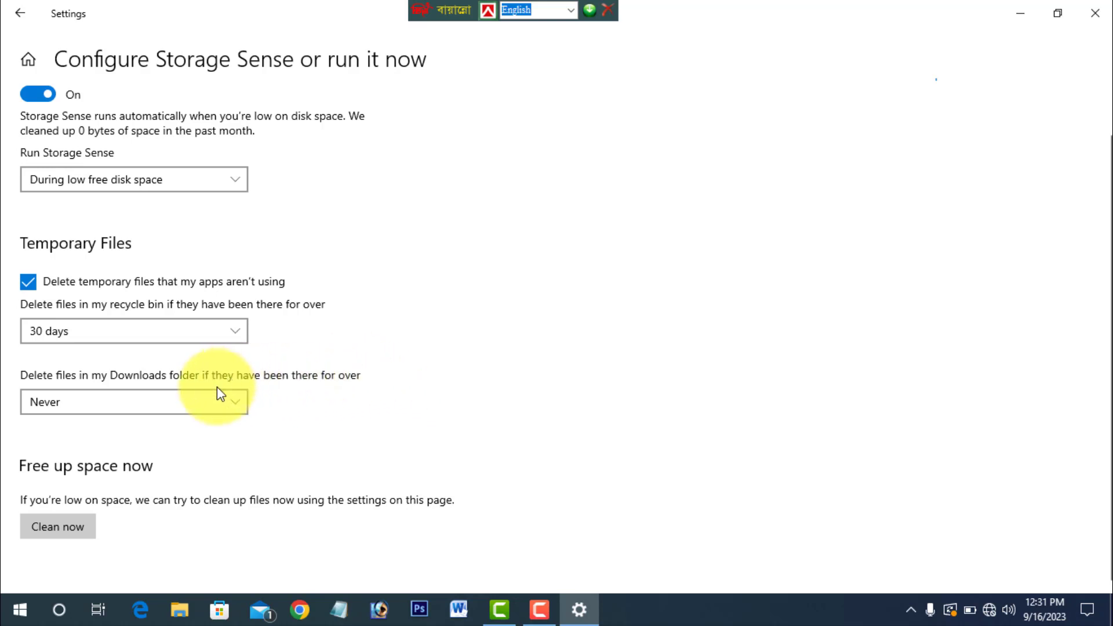
- Review the period choices for deleting files in the Downloads folder and keep Never selected
left_click(213, 401)
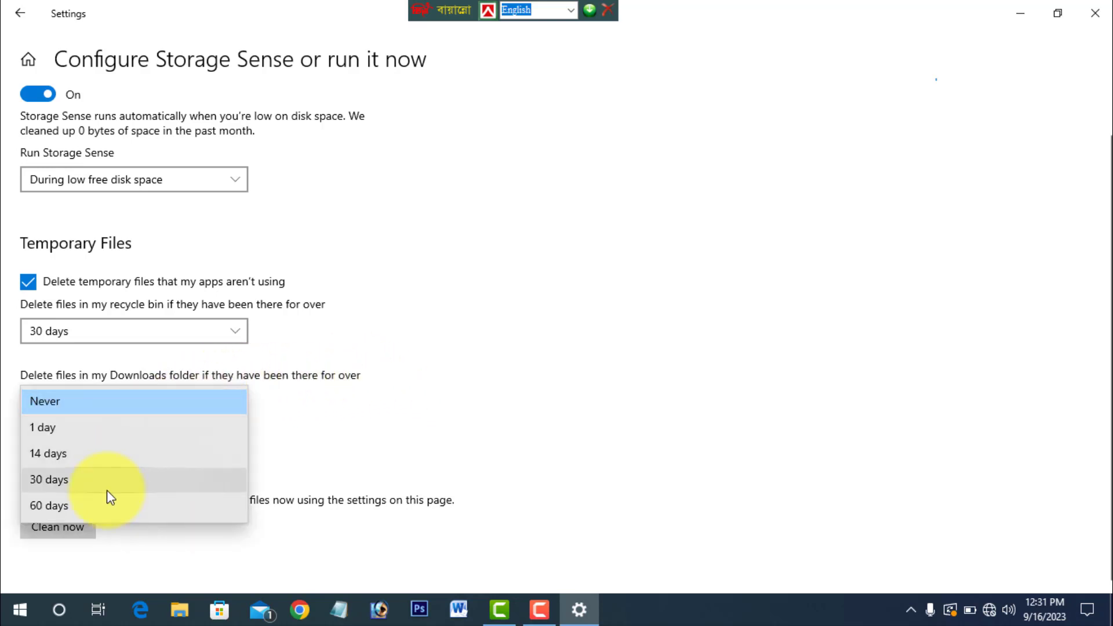
left_click(83, 401)
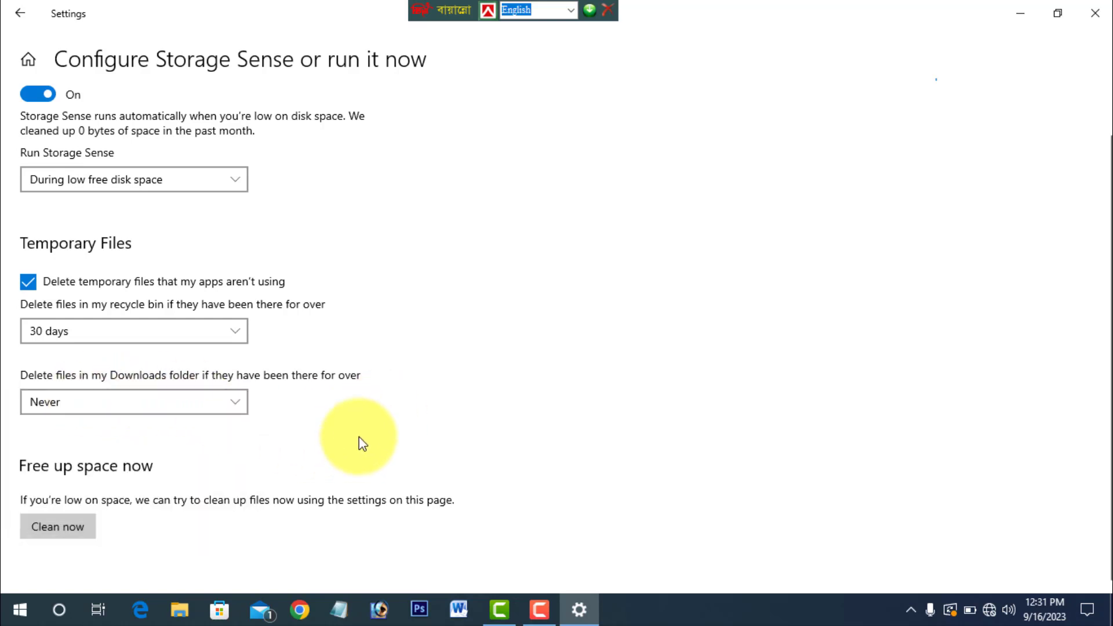
left_click(154, 401)
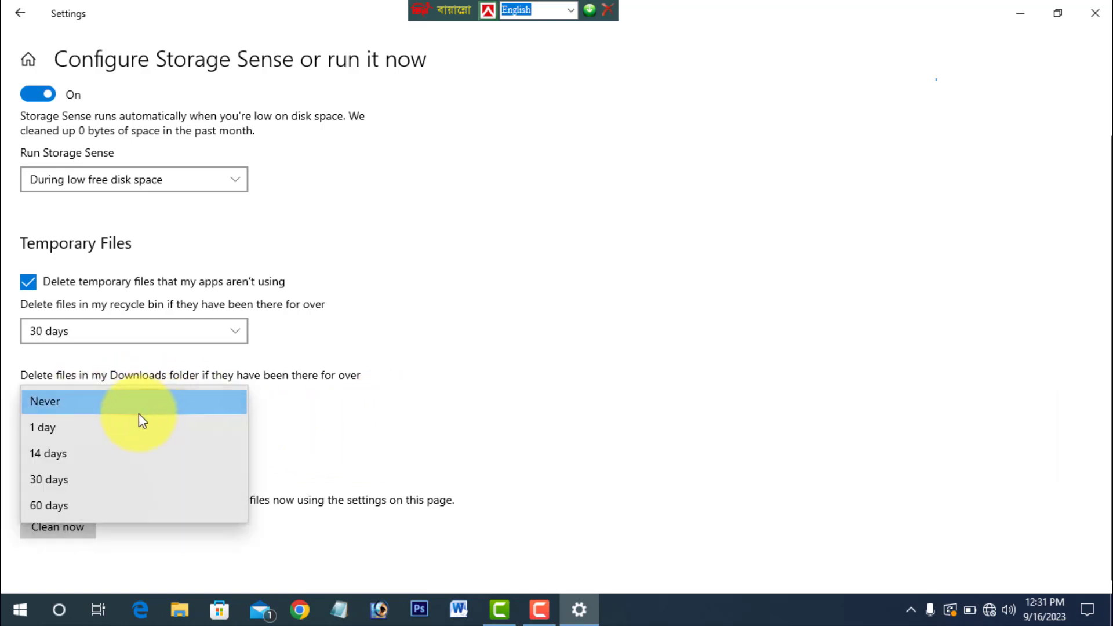
left_click(55, 403)
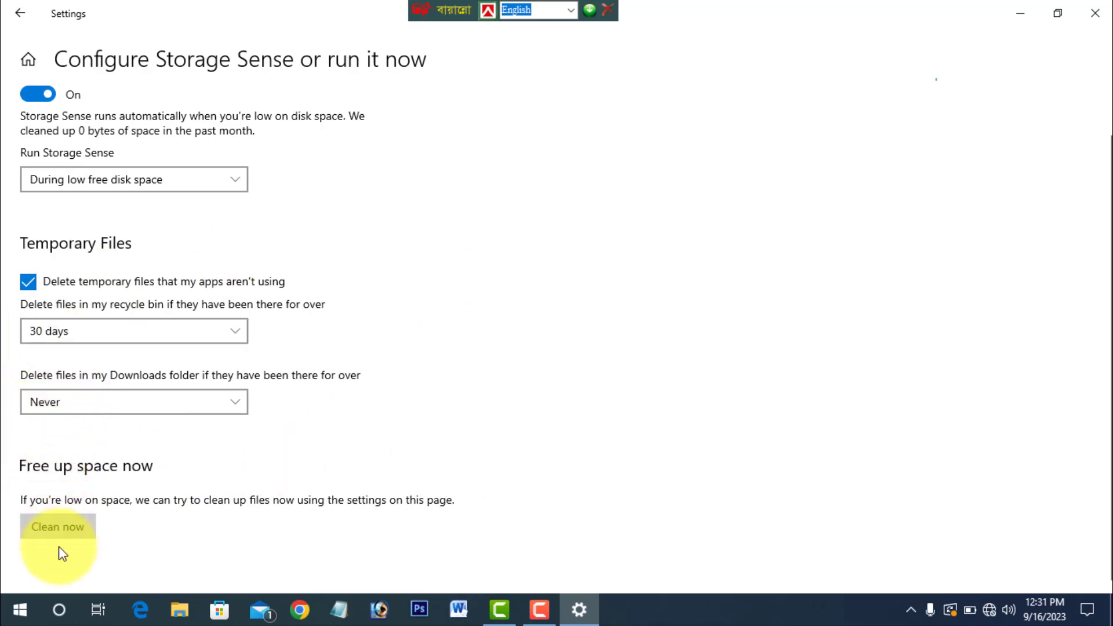
- Start an immediate Storage Sense cleanup to free up space and close the Settings window
left_click(56, 531)
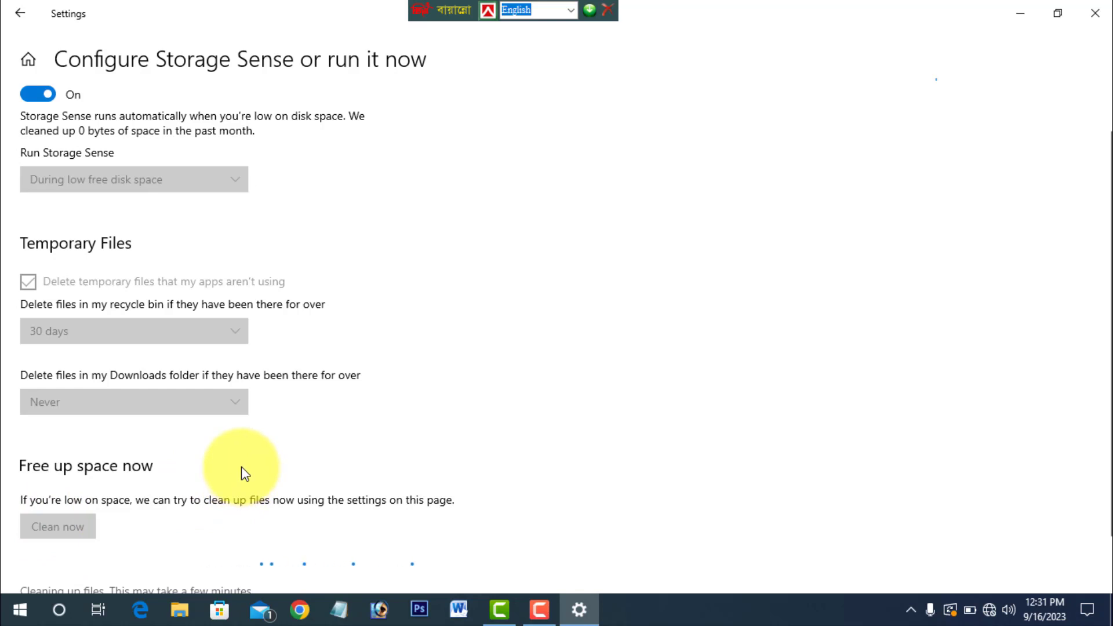
scroll(243, 473, "down", 1)
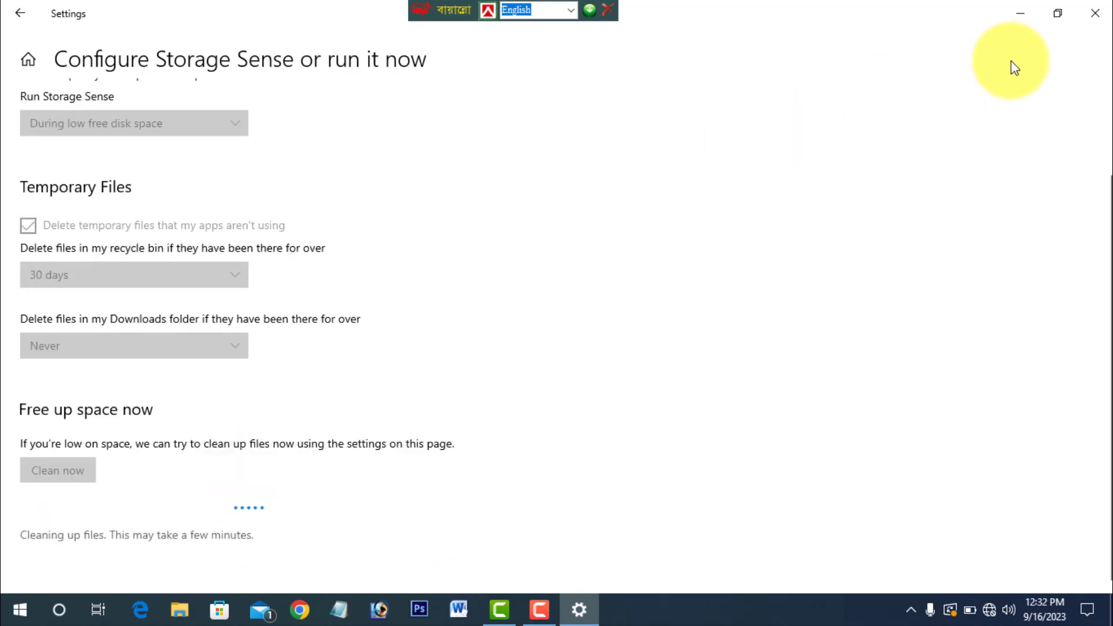
left_click(1087, 16)
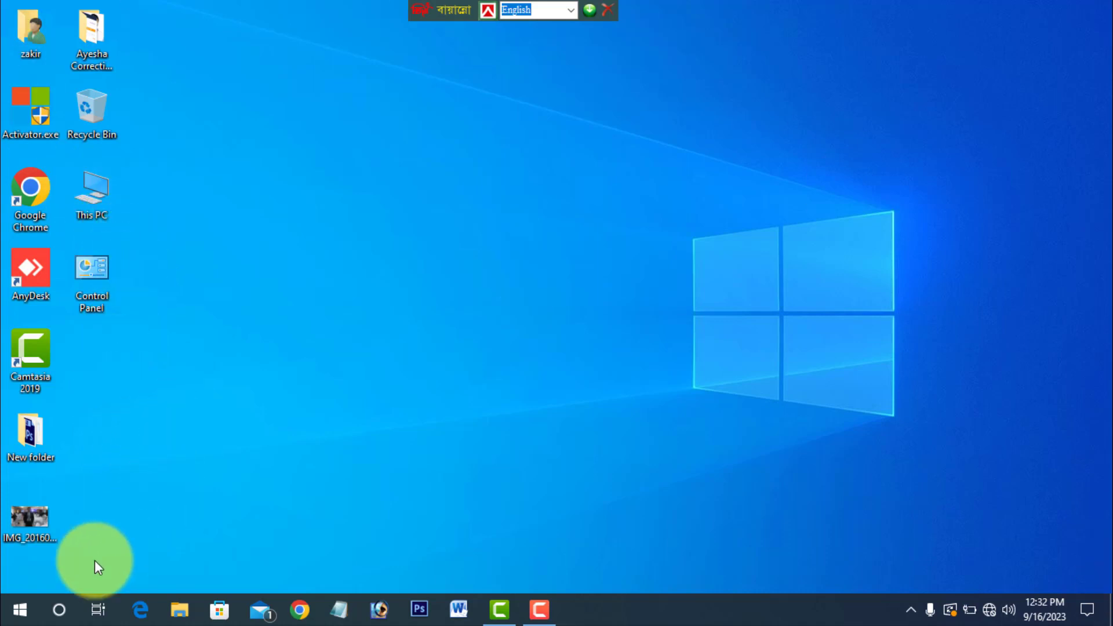
- Reopen Windows Settings, go to Background apps in the Privacy settings and look through the apps allowed to run in the background
left_click(17, 609)
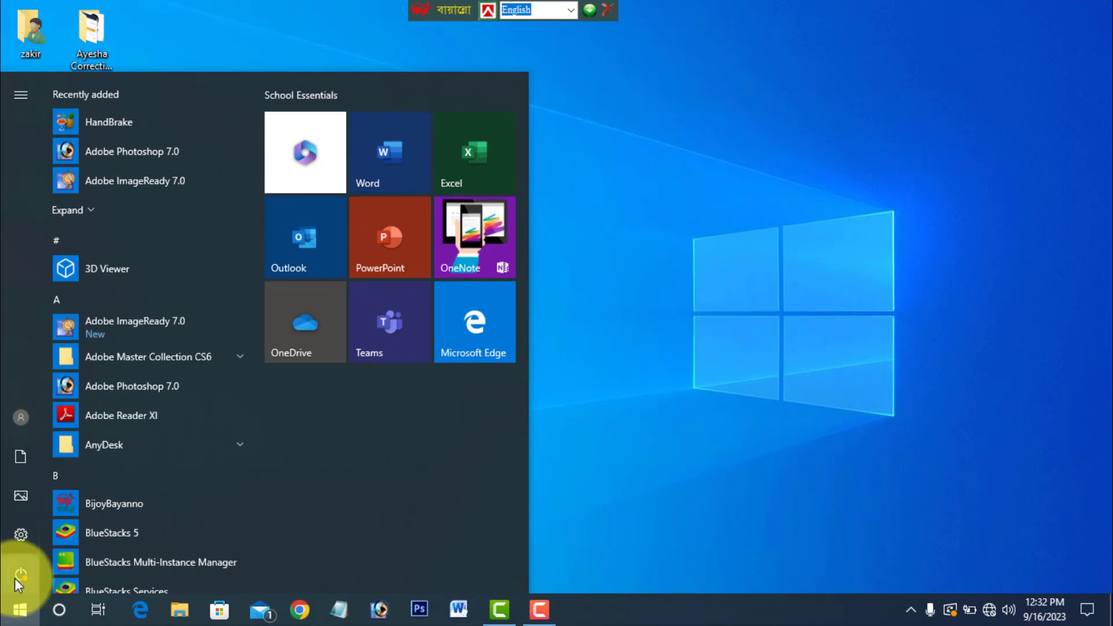
left_click(29, 541)
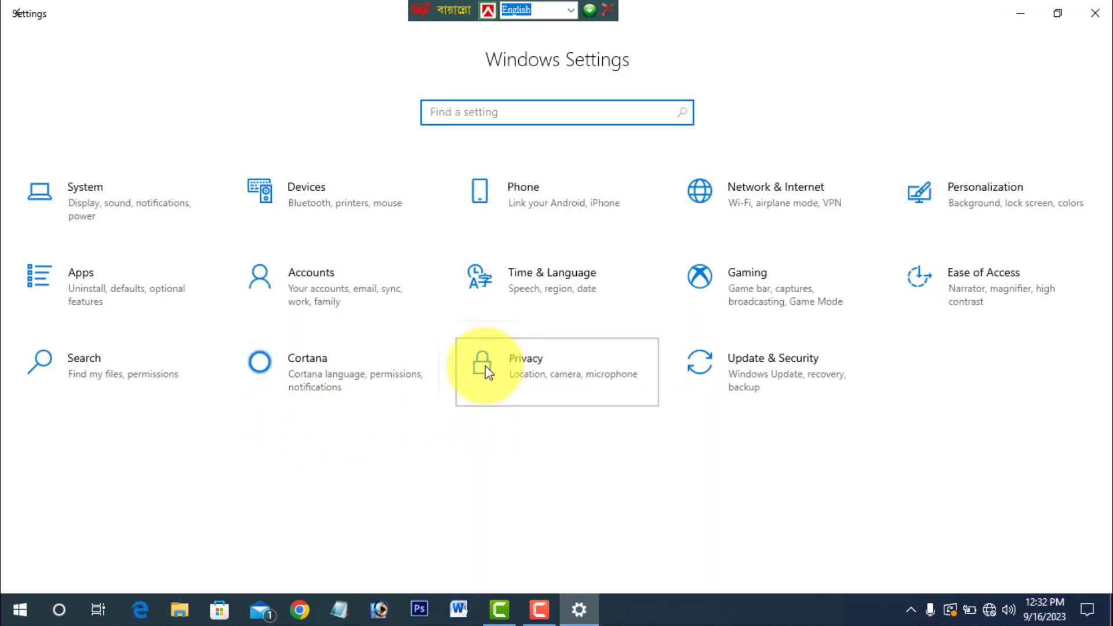
left_click(486, 371)
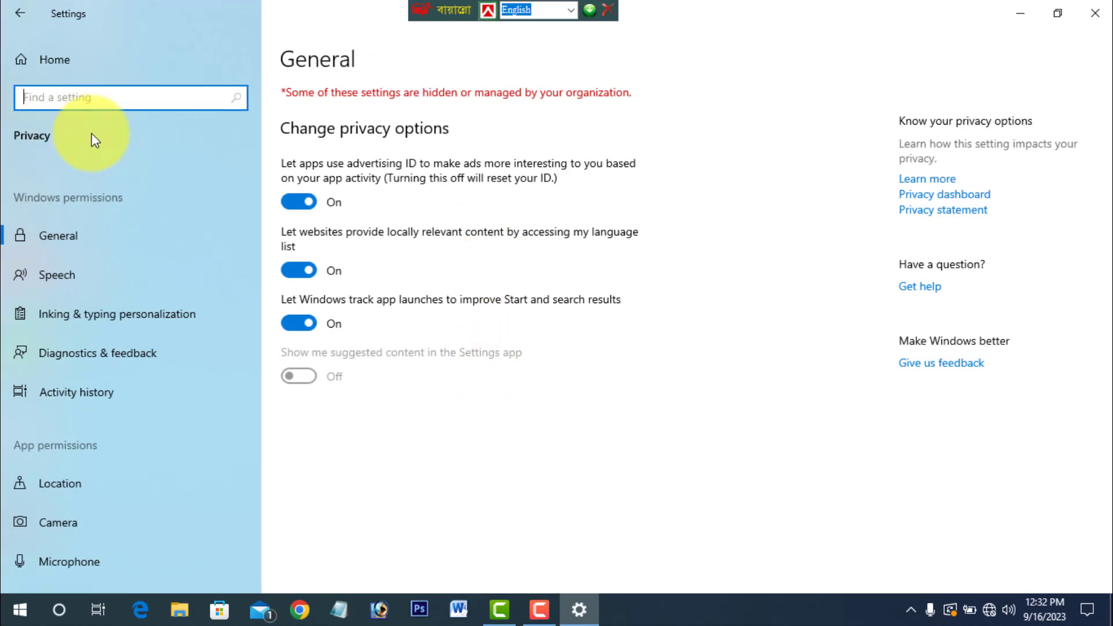
scroll(95, 426, "down", 4)
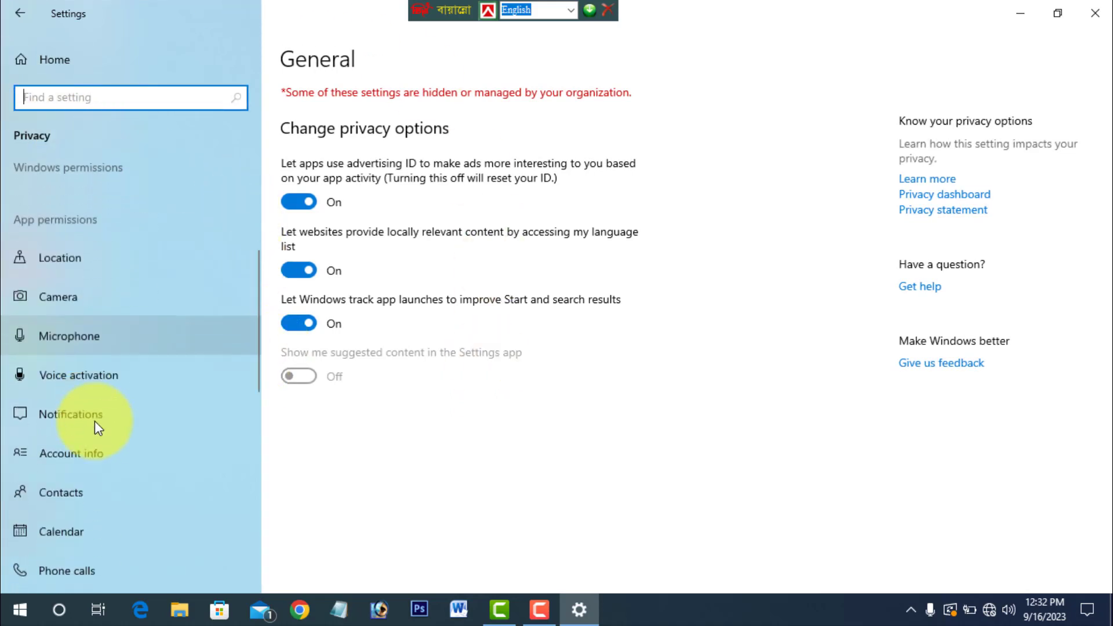
scroll(95, 422, "down", 5)
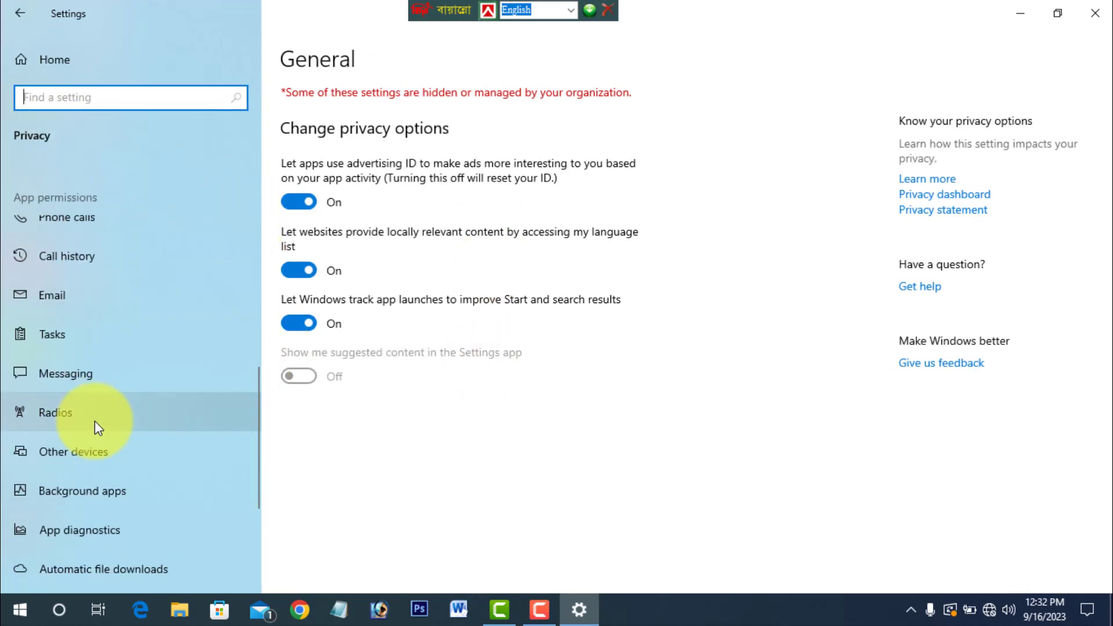
left_click(95, 491)
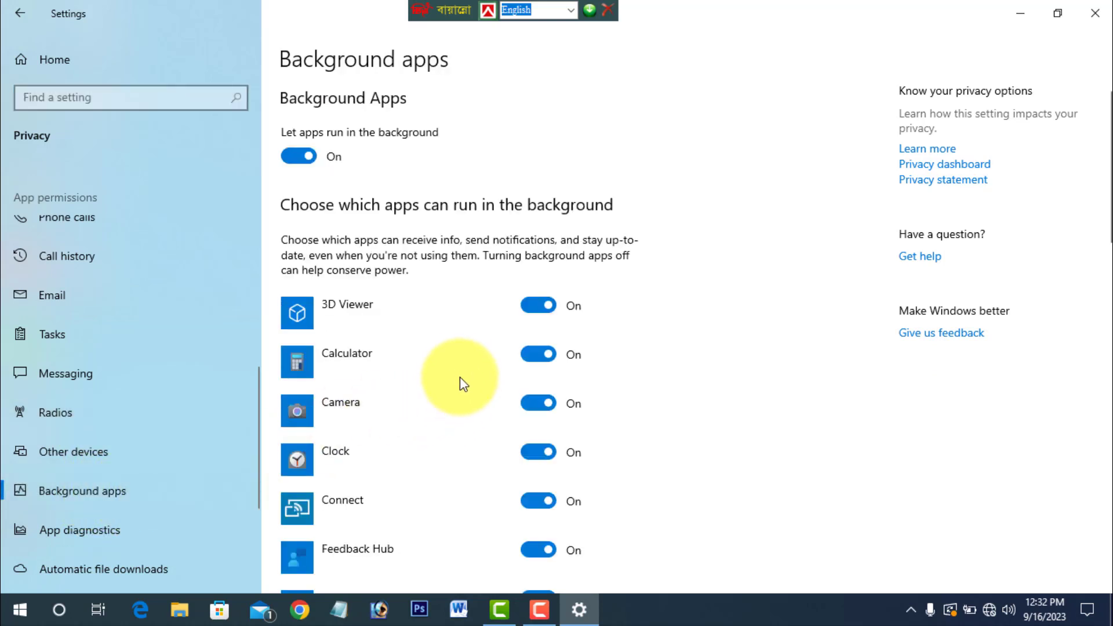
scroll(460, 374, "down", 15)
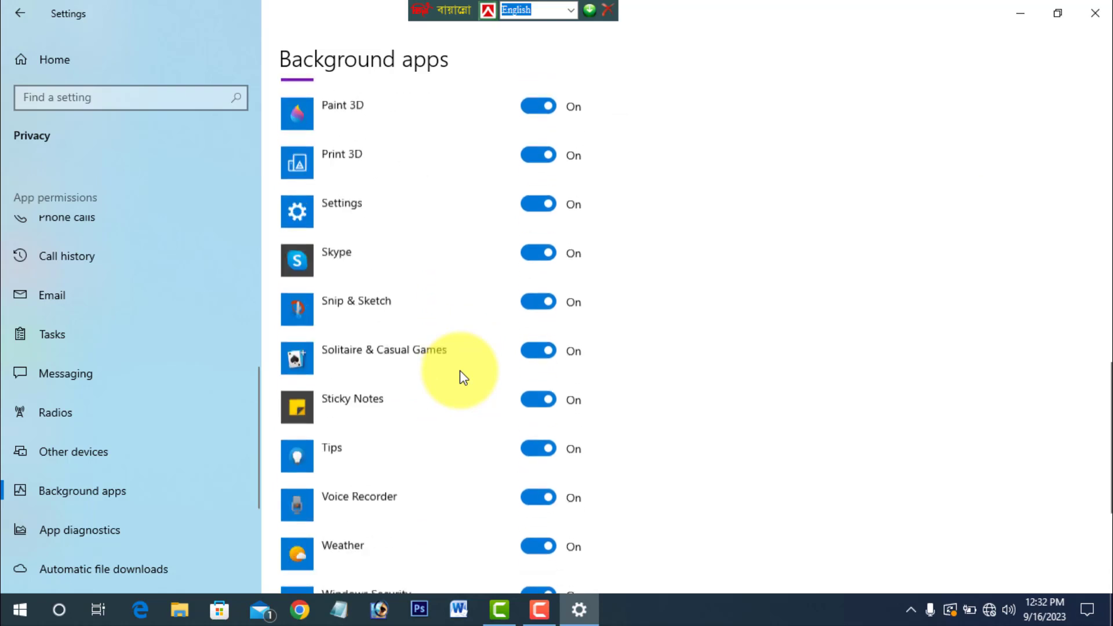
scroll(461, 374, "down", 5)
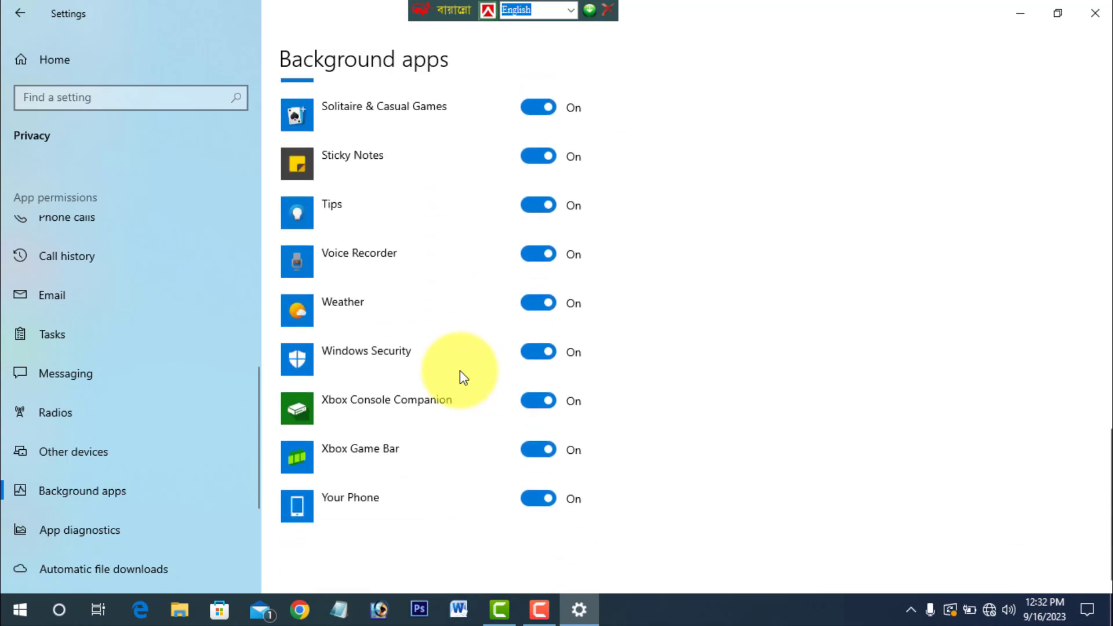
scroll(460, 374, "up", 10)
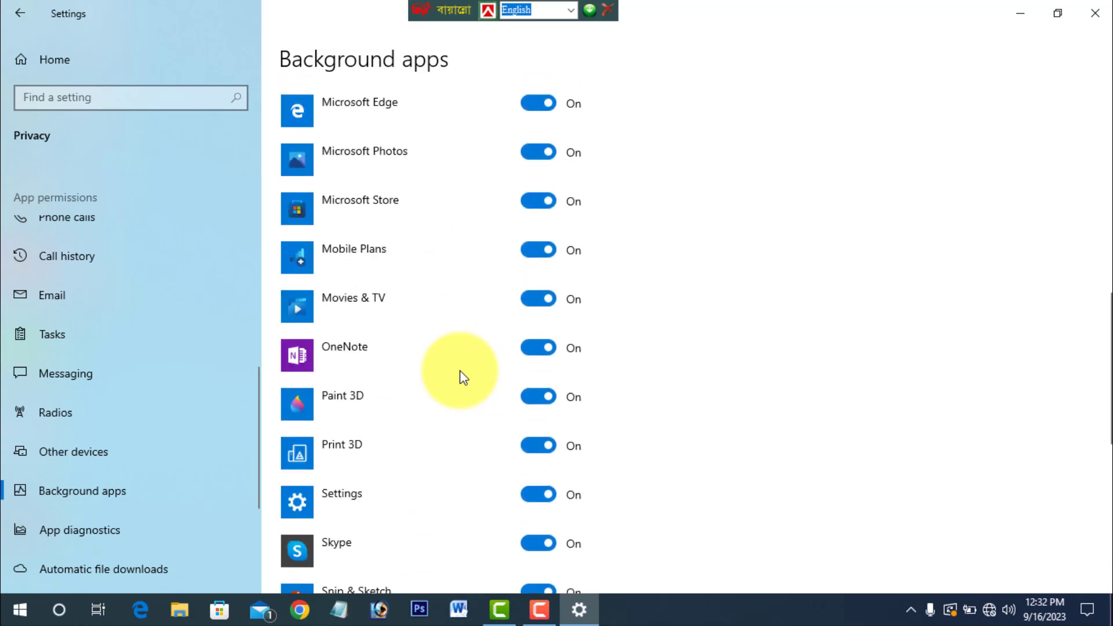
scroll(460, 372, "up", 8)
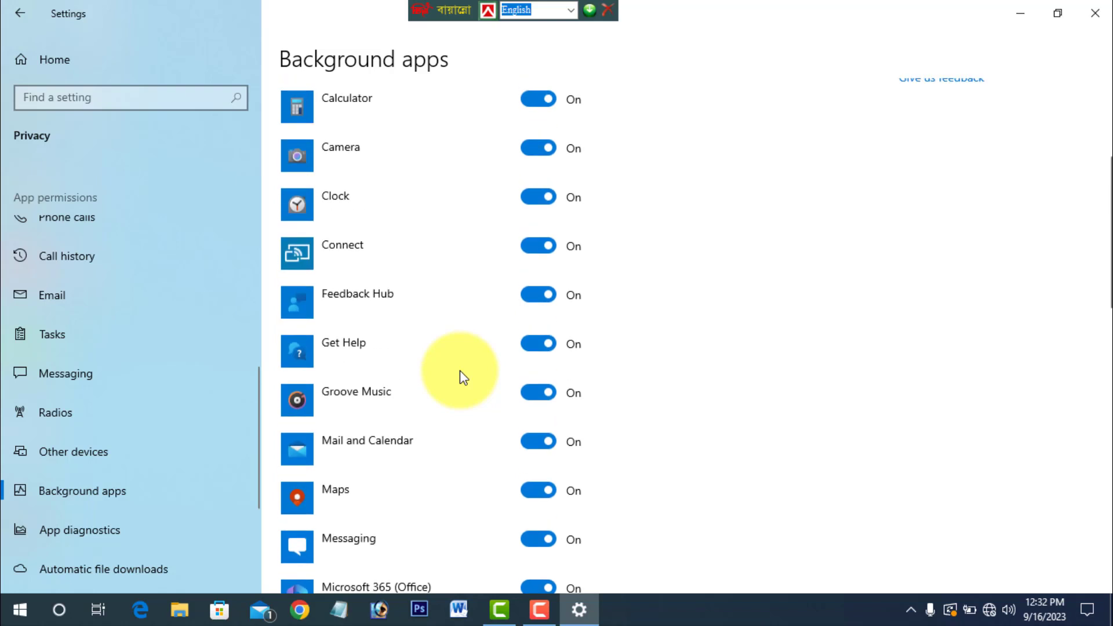
scroll(464, 377, "up", 3)
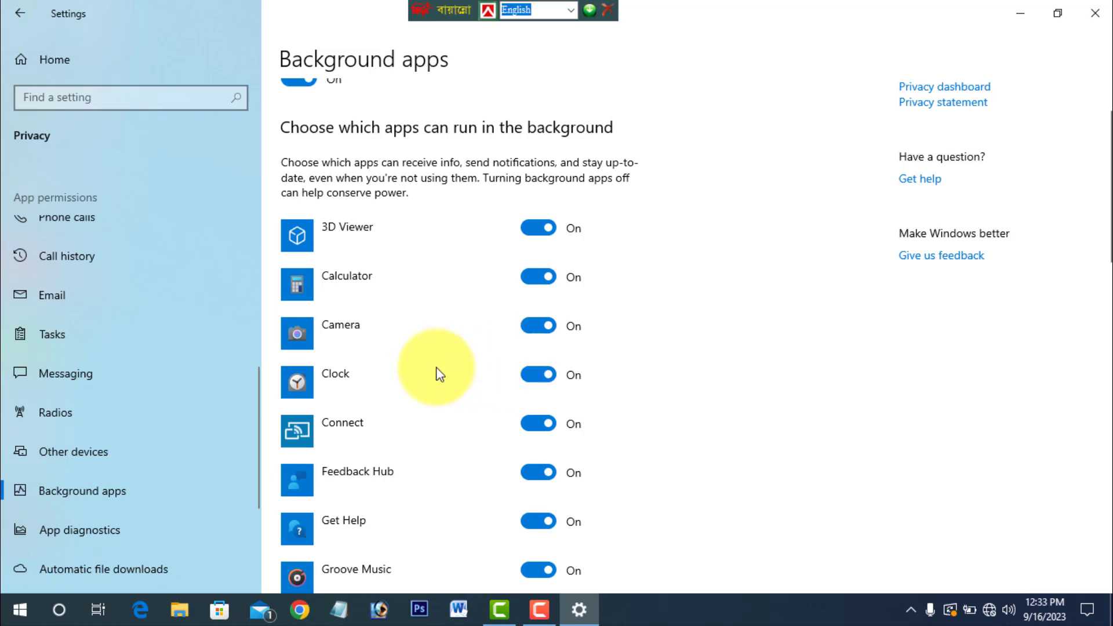
- Turn off background running for Microsoft Edge, Microsoft Store and Movies & TV, and close the Settings window
scroll(439, 374, "down", 5)
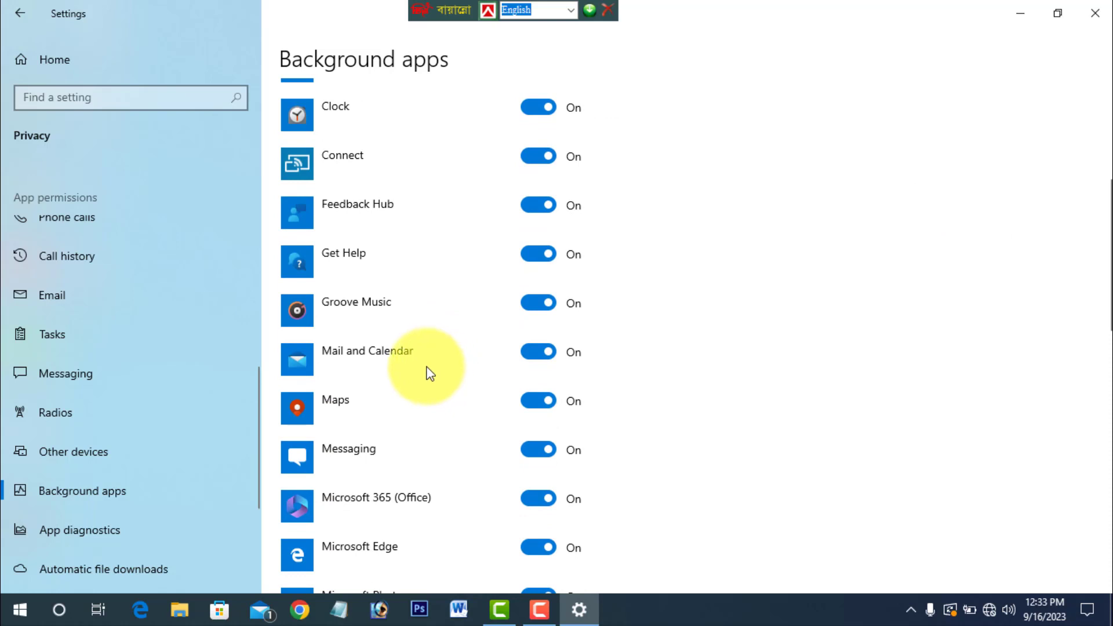
scroll(429, 372, "down", 2)
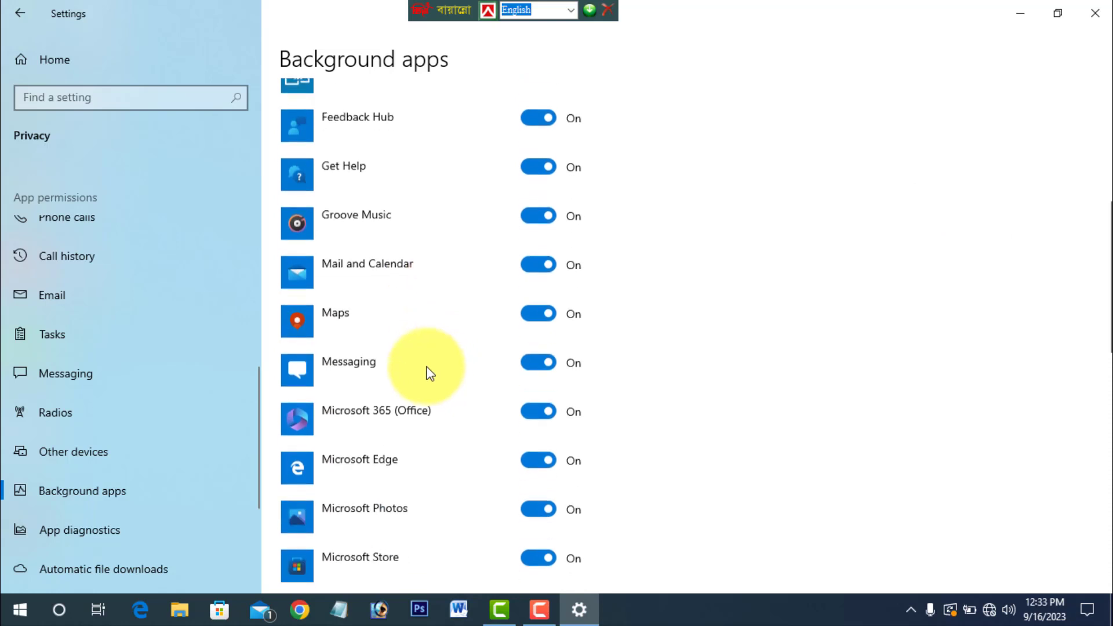
scroll(510, 443, "down", 3)
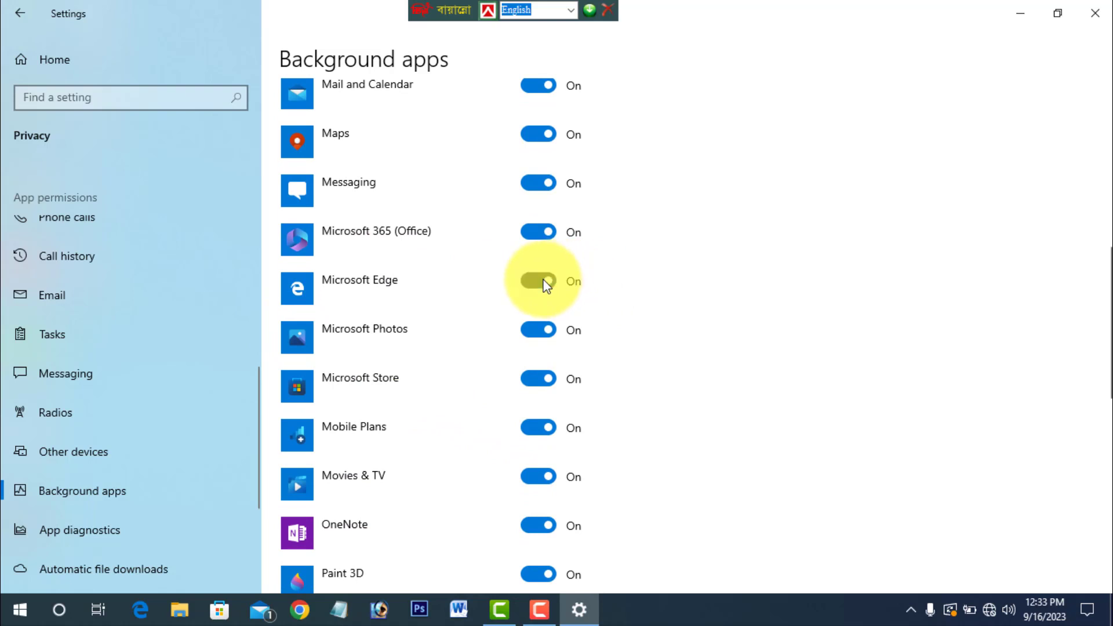
left_click(544, 282)
scroll(695, 297, "down", 2)
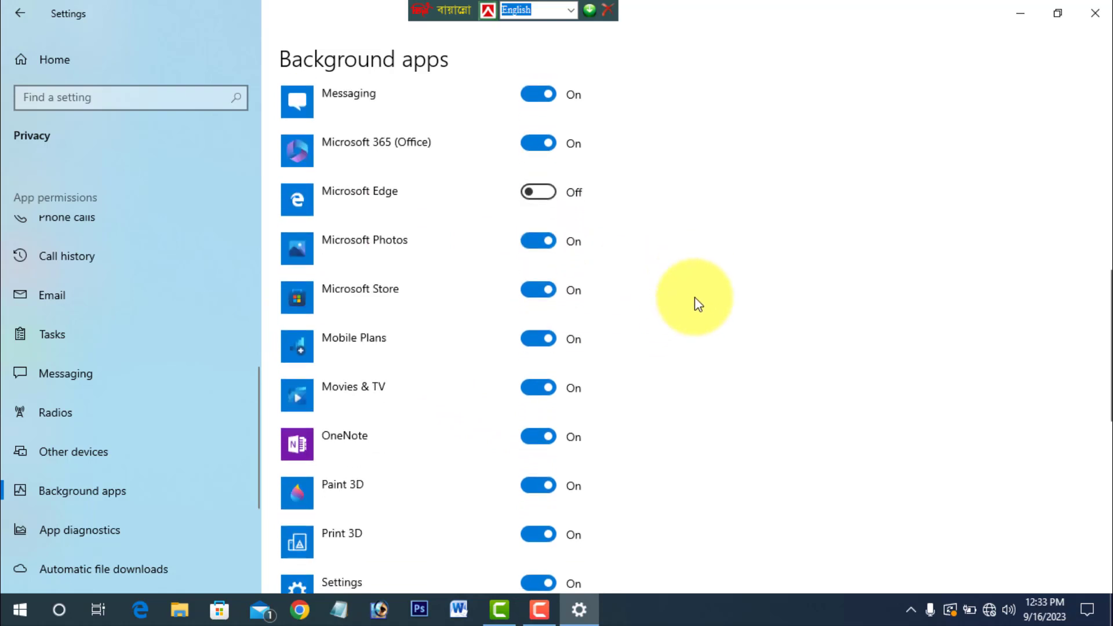
left_click(529, 292)
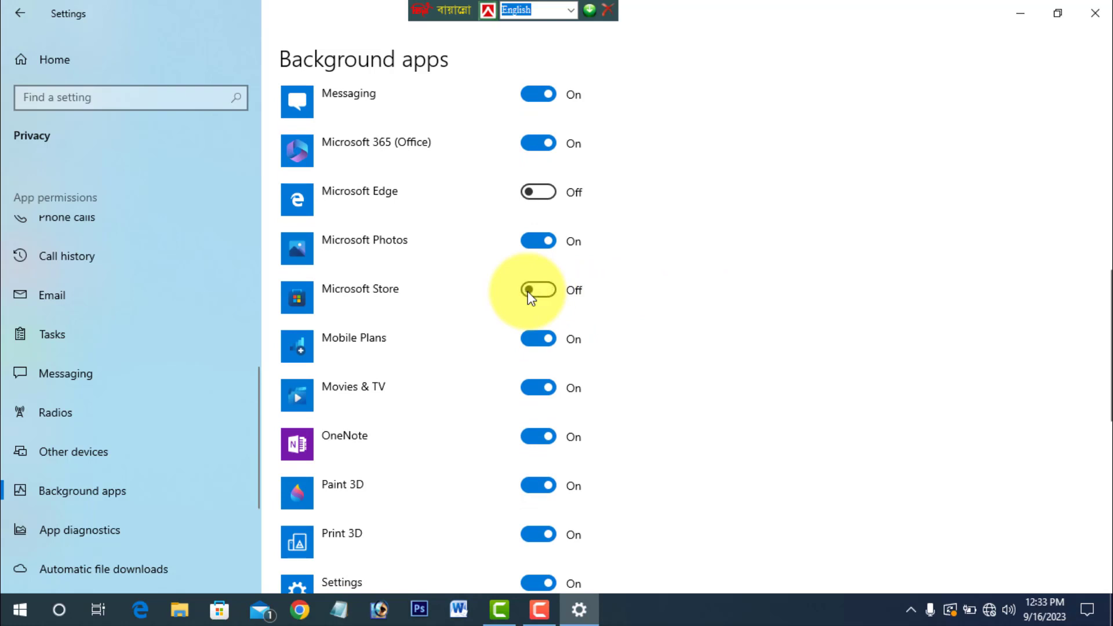
left_click(532, 399)
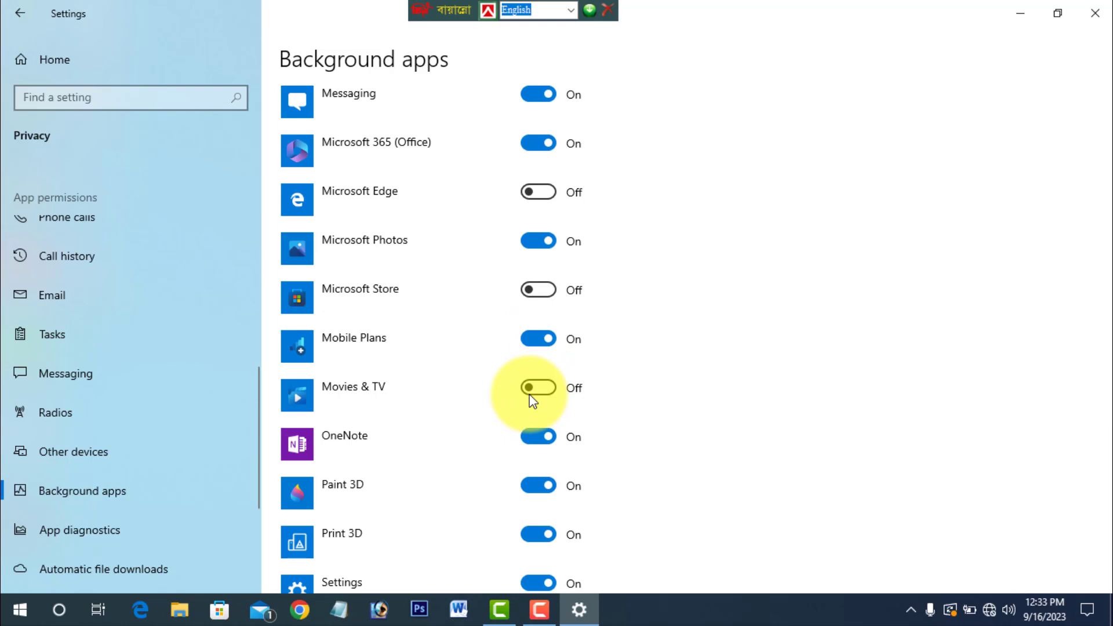
left_click(532, 433)
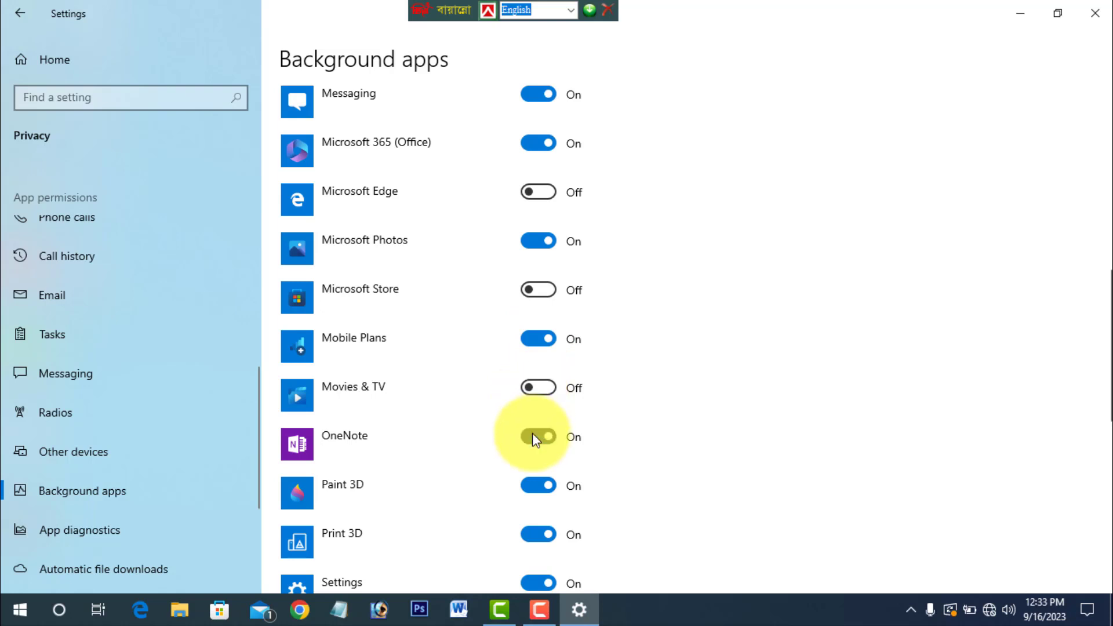
left_click(1095, 12)
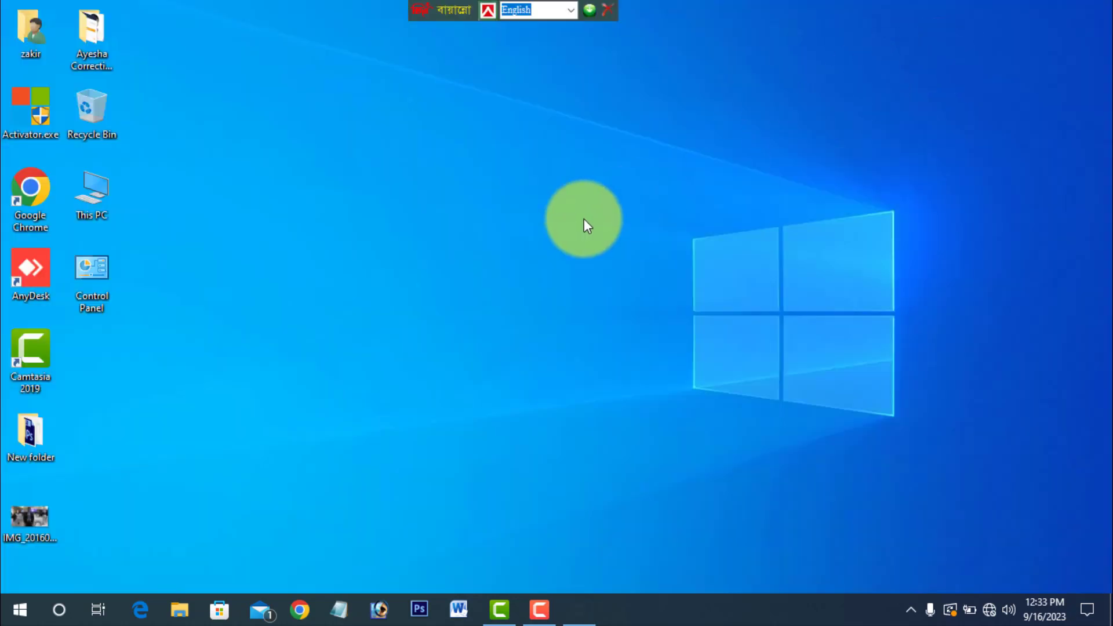